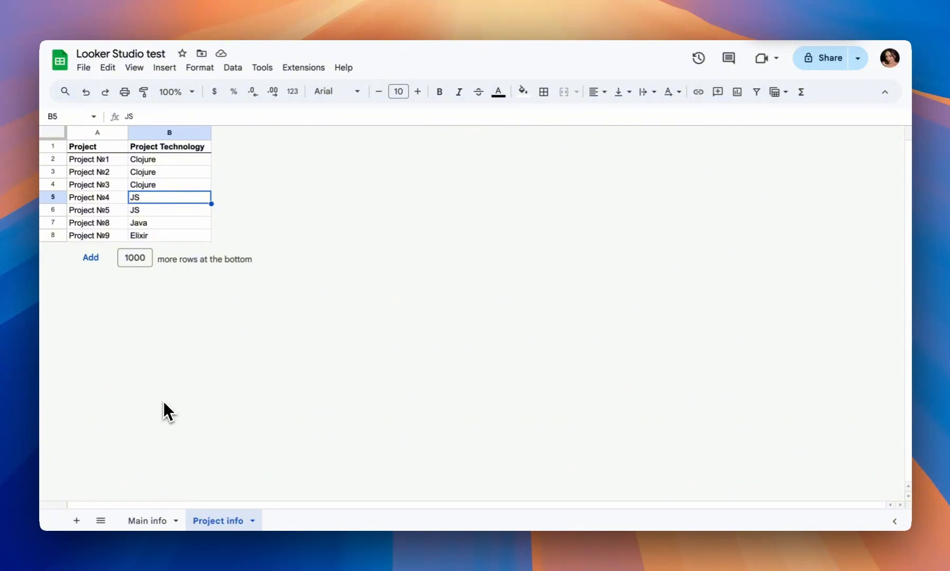
Review the Main info and Project info sheets of the Looker Studio test spreadsheet
click(158, 522)
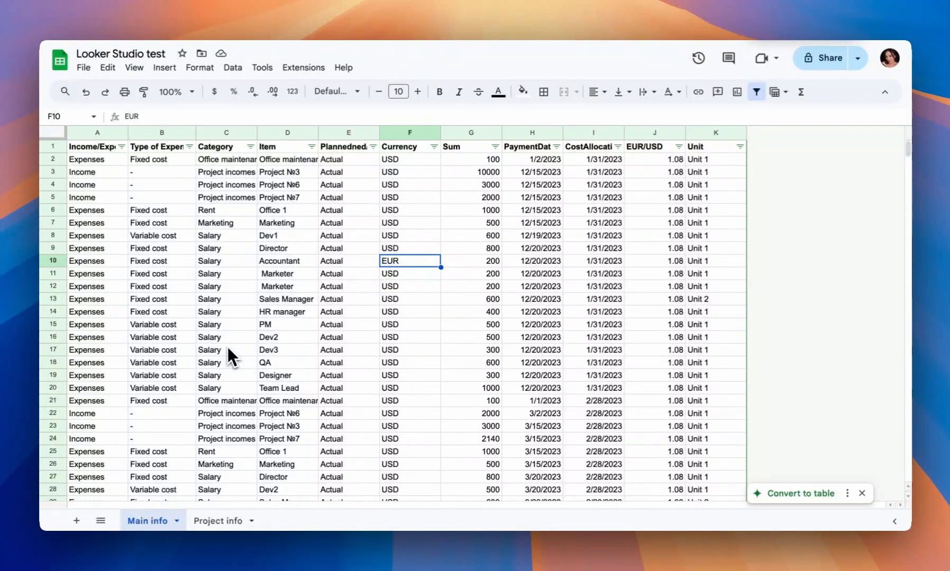
click(218, 520)
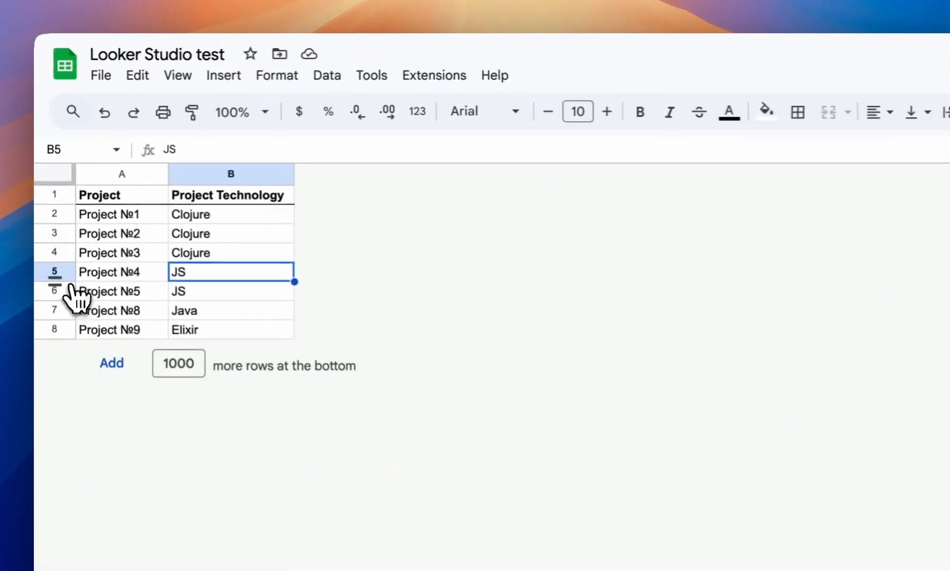
click(149, 224)
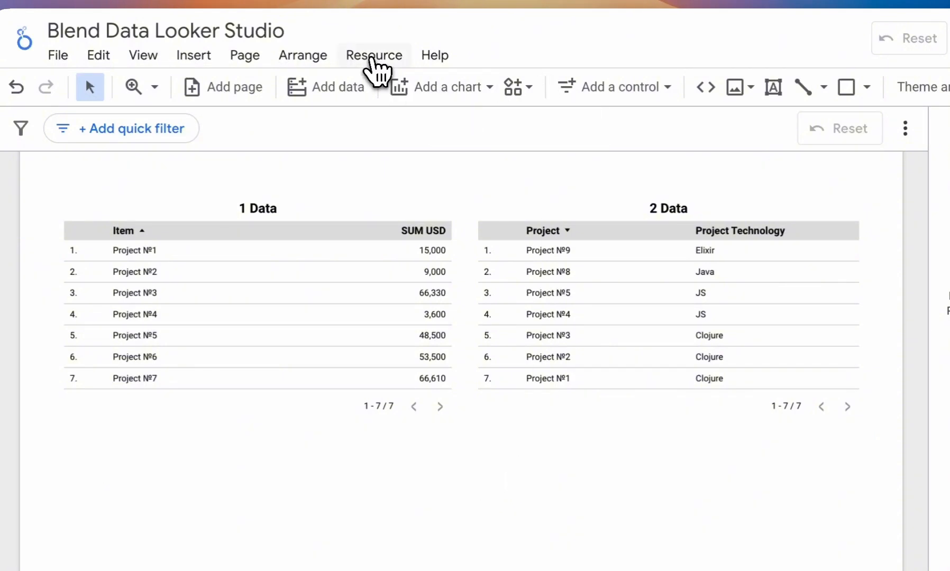
Switch to the Blend Data Looker Studio report and check its list of blends and its added data sources
click(374, 57)
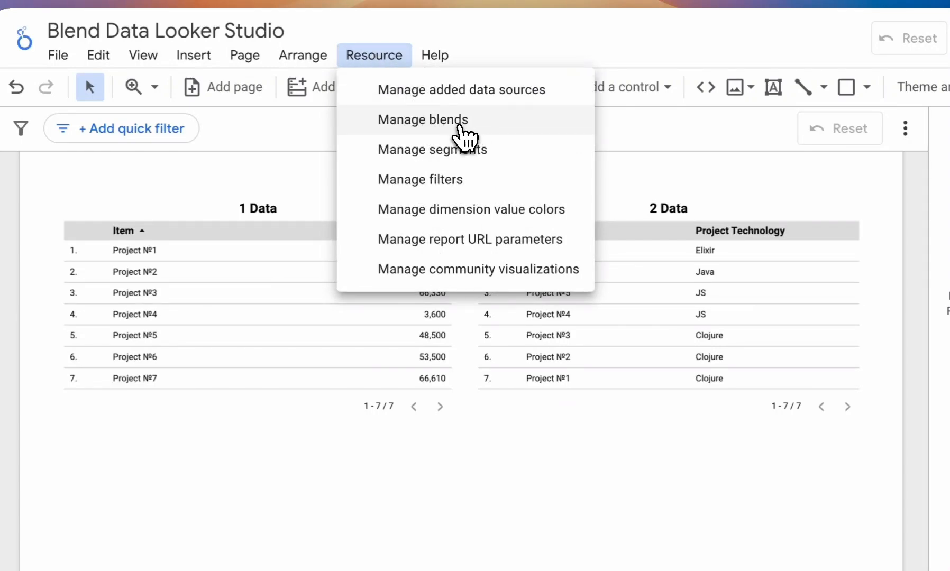
click(464, 126)
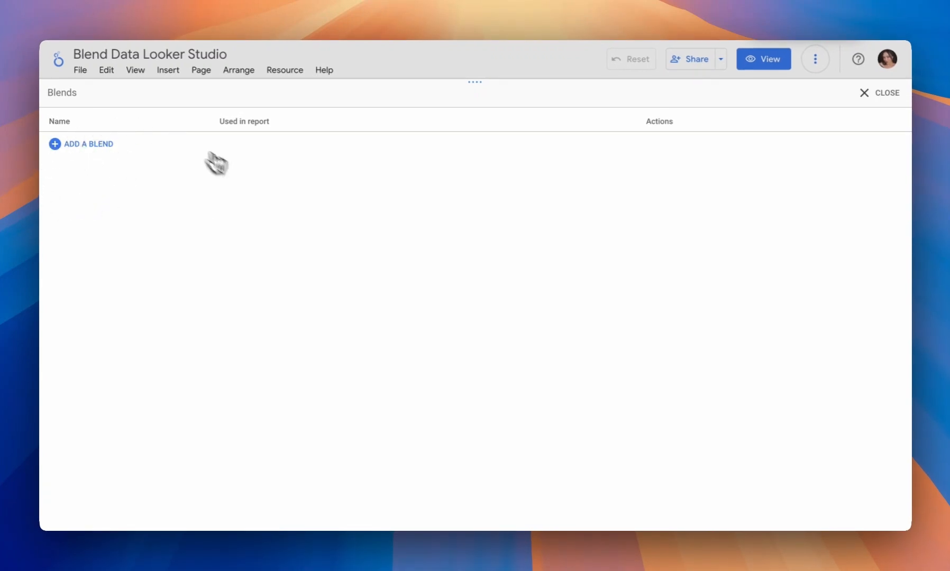
click(866, 93)
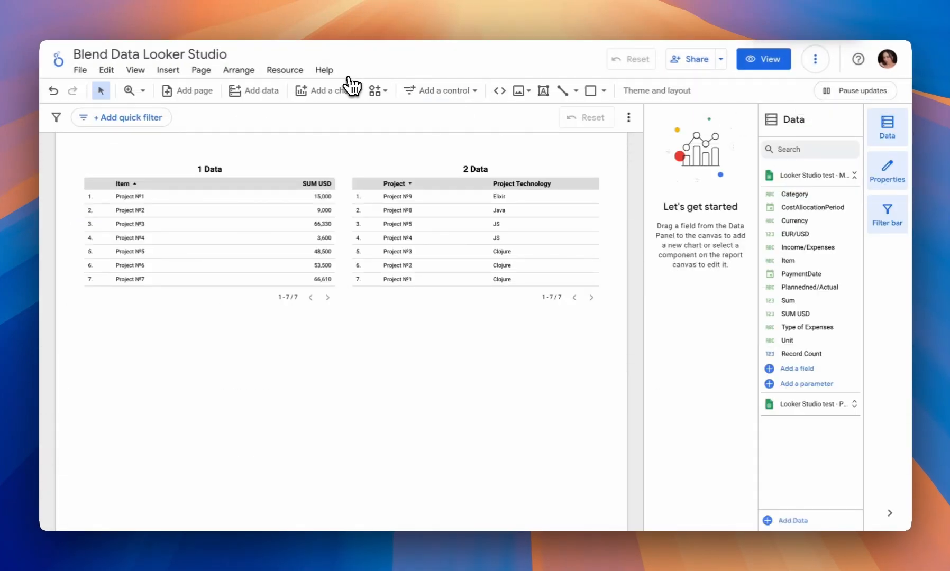
click(286, 71)
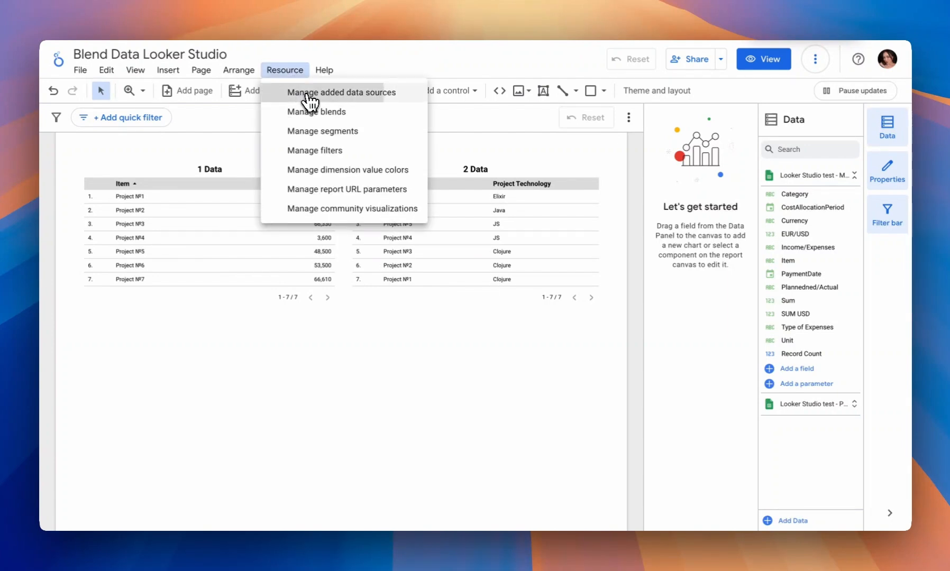
click(310, 94)
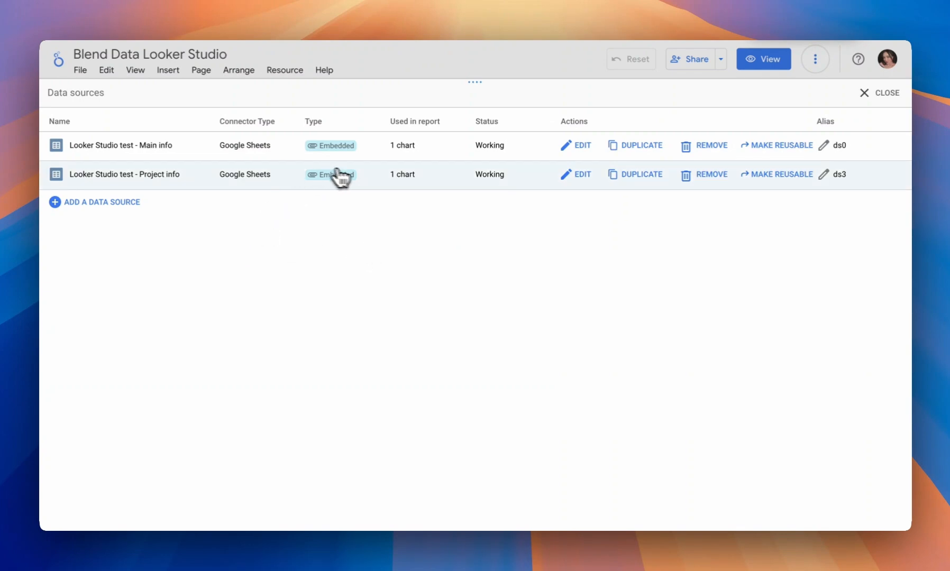
click(872, 95)
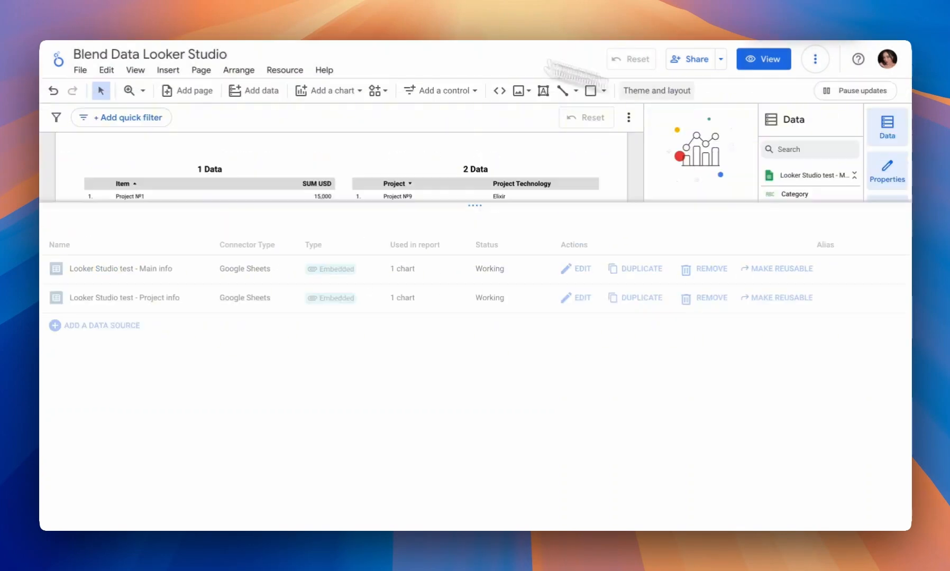
Start a new blend in the report and set Table 1's data source to Looker Studio test - Main info
click(289, 71)
click(314, 113)
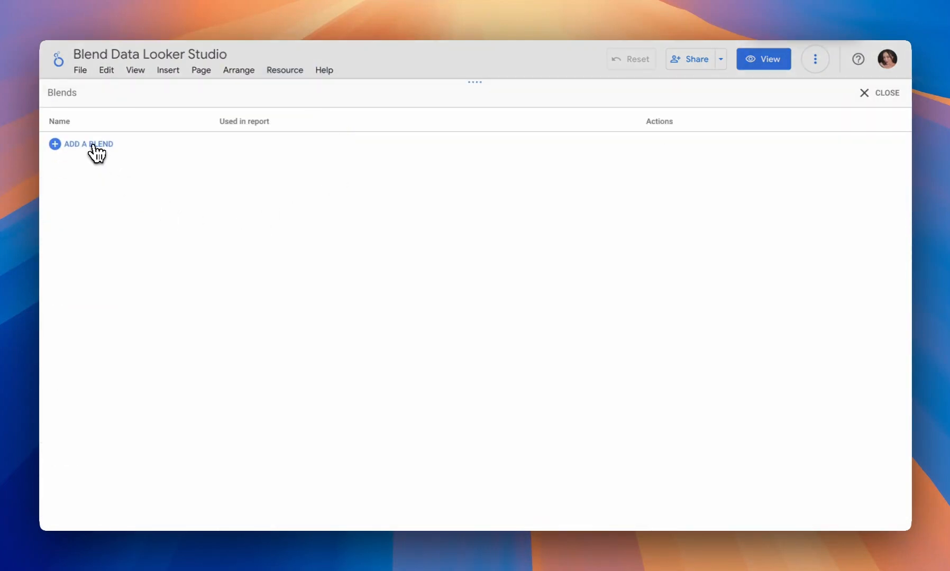
click(95, 149)
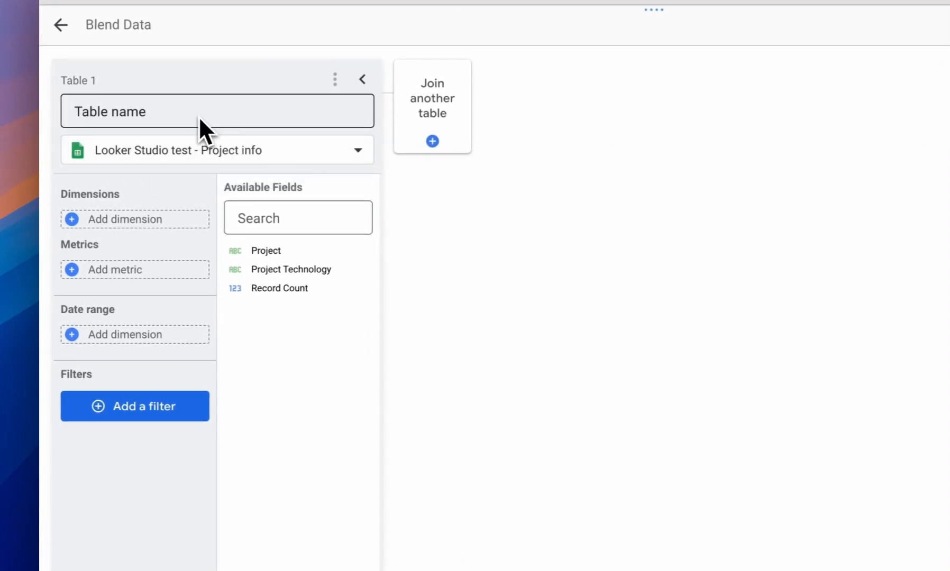
click(291, 159)
click(269, 221)
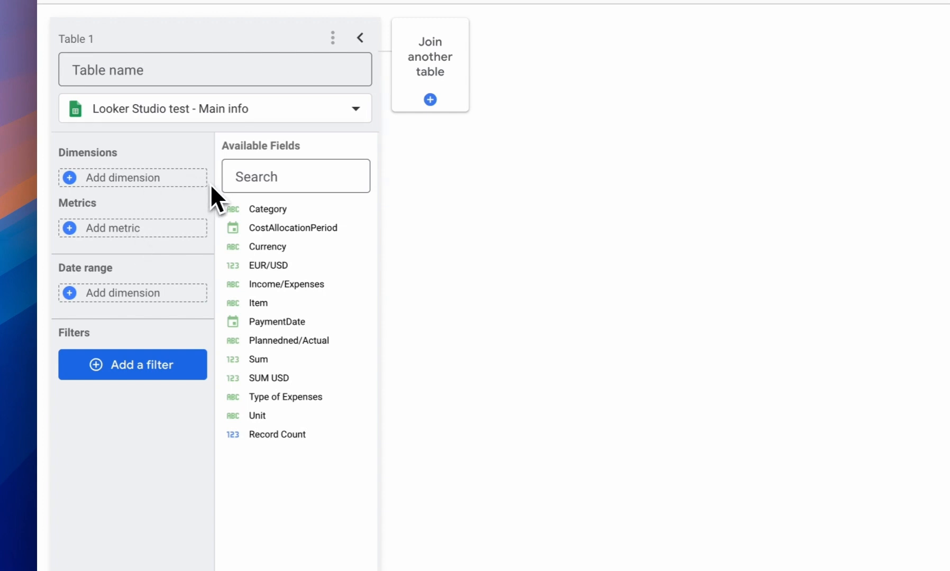
Add Item as a dimension and SUM USD as a metric with Sum aggregation to Table 1
drag(280, 228, 154, 182)
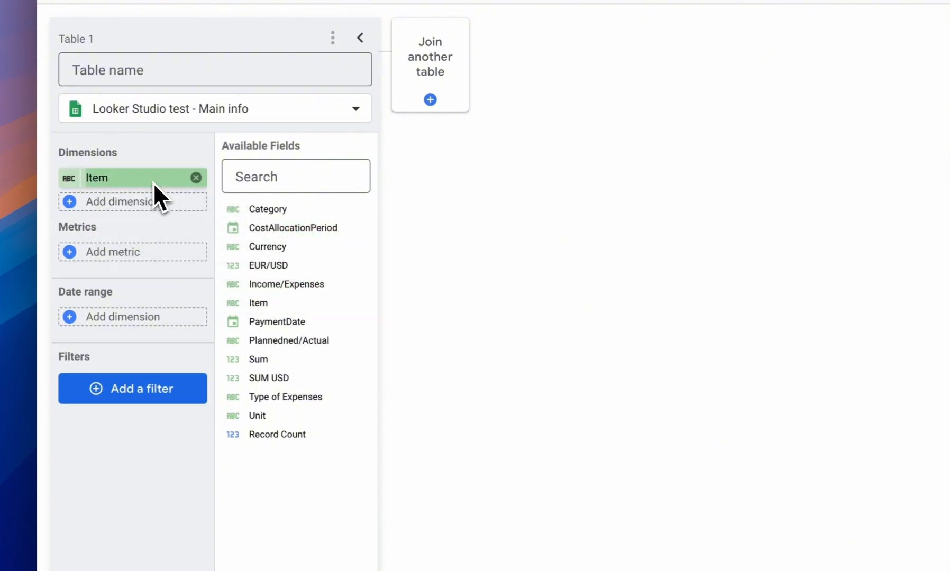
click(174, 258)
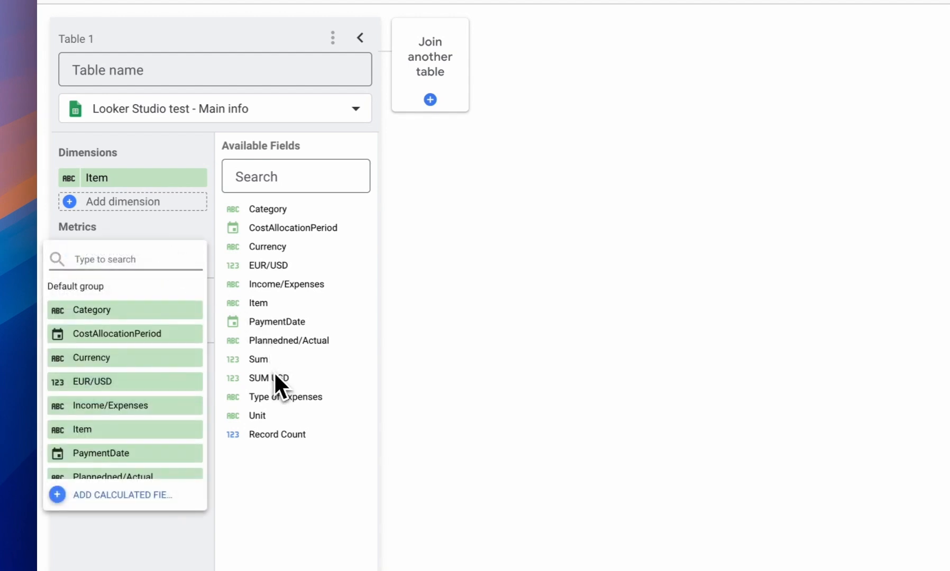
drag(274, 376, 138, 253)
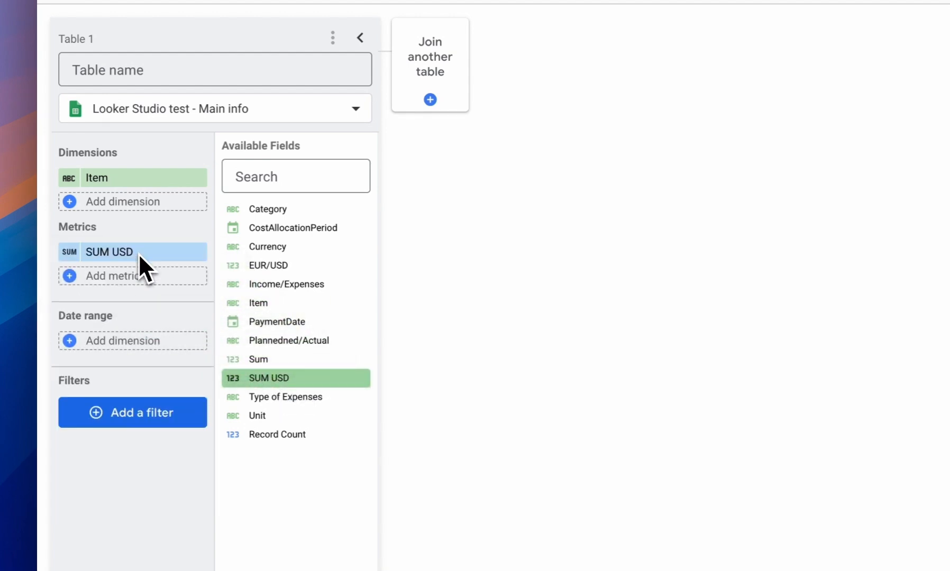
click(73, 254)
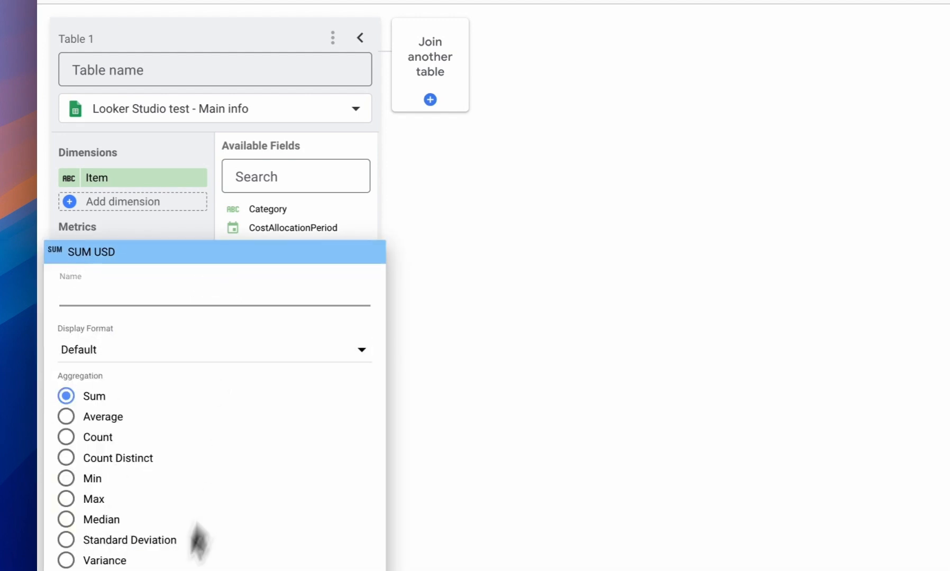
click(132, 230)
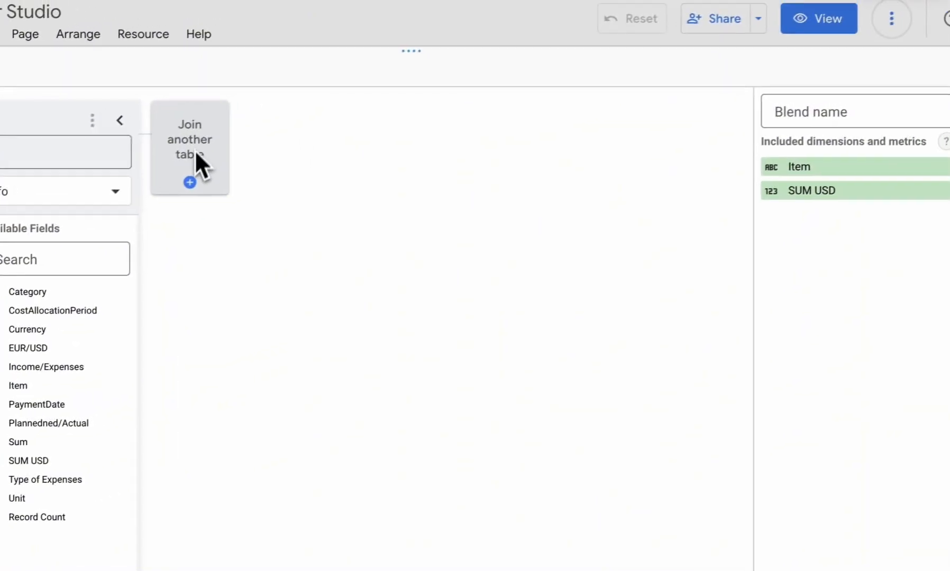
Join Looker Studio test - Project info as the second table and add Project to its dimensions
click(183, 186)
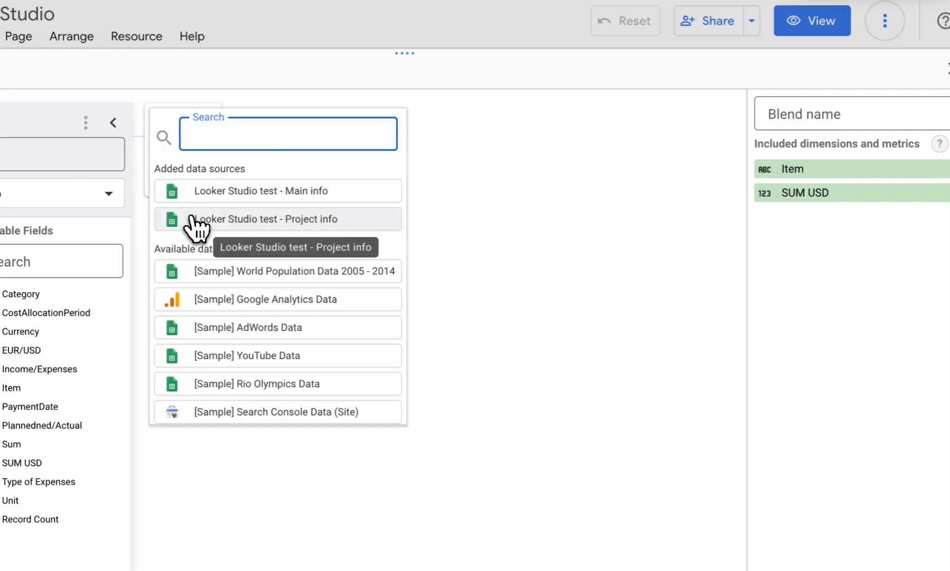
click(195, 221)
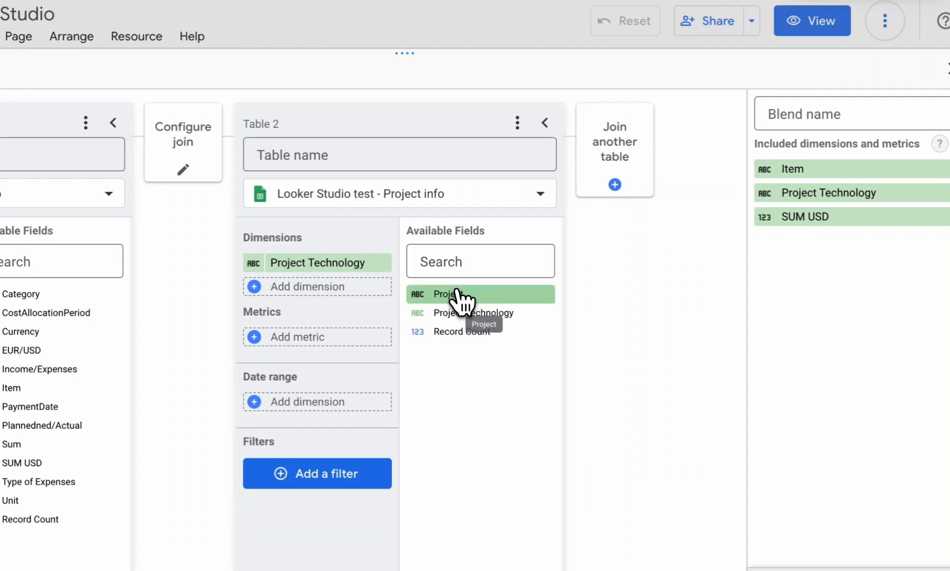
drag(454, 294, 342, 291)
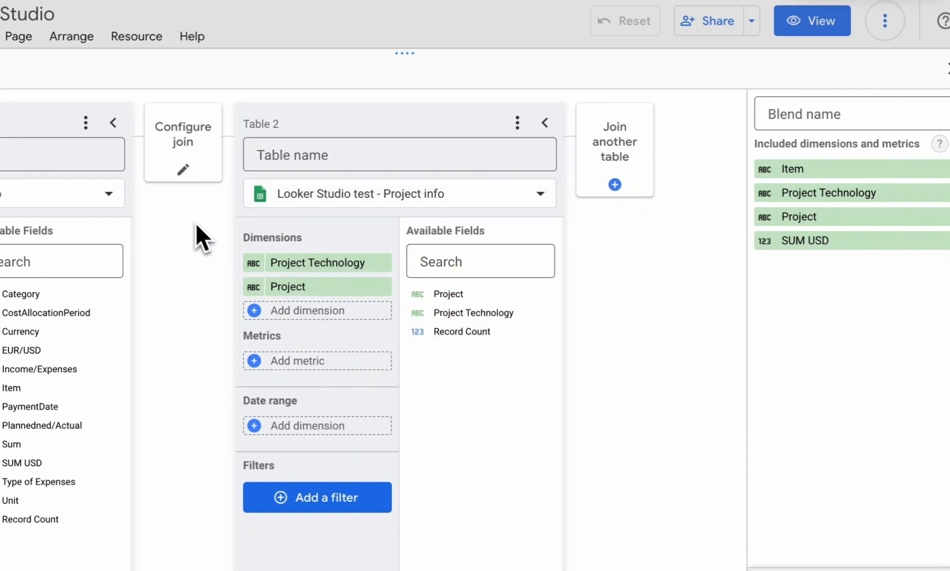
Open the join configuration between the two tables, compare the join operators and choose Left outer
click(180, 162)
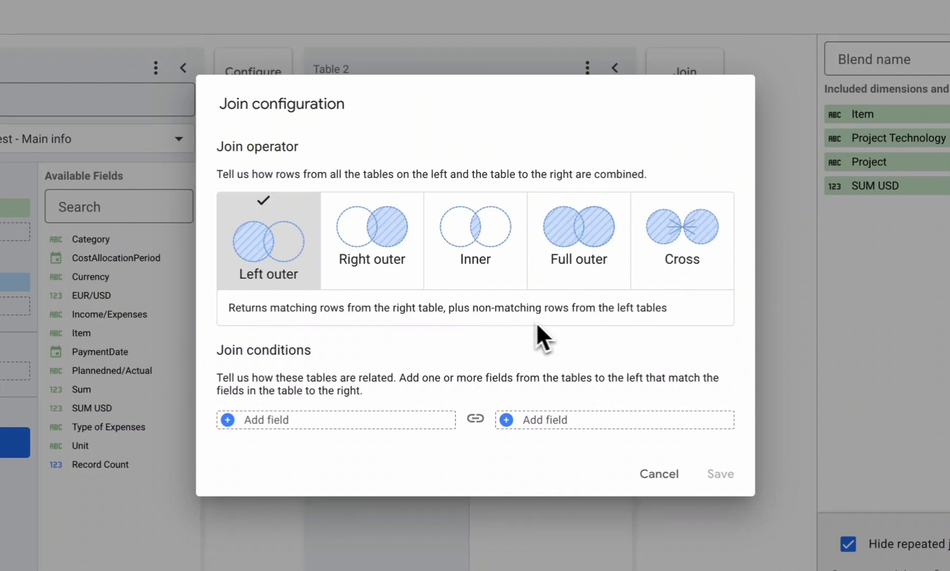
click(372, 260)
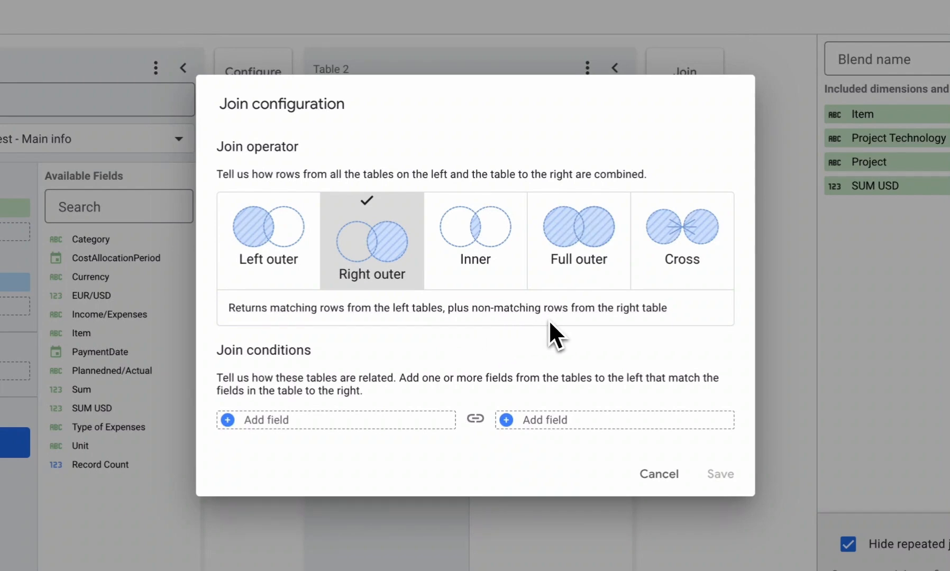
click(491, 271)
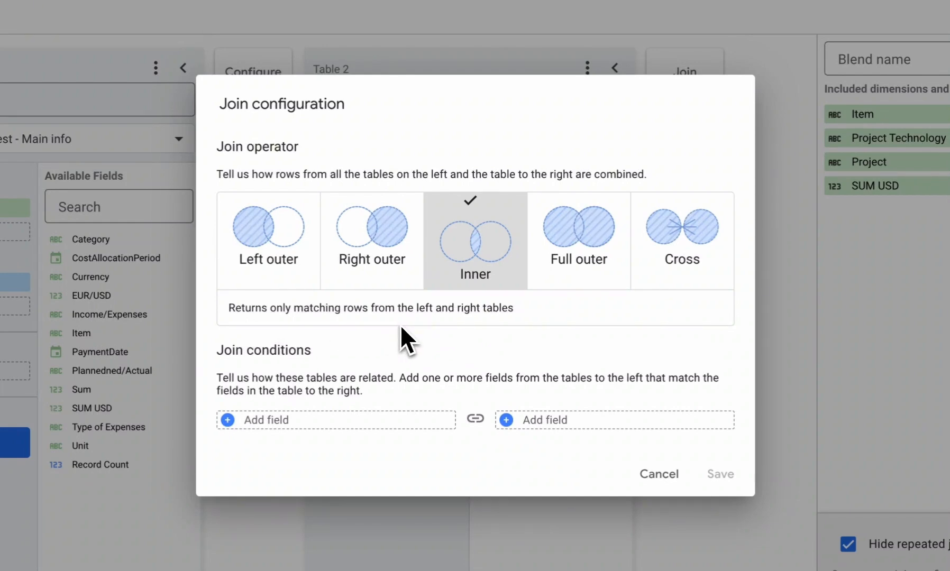
click(575, 256)
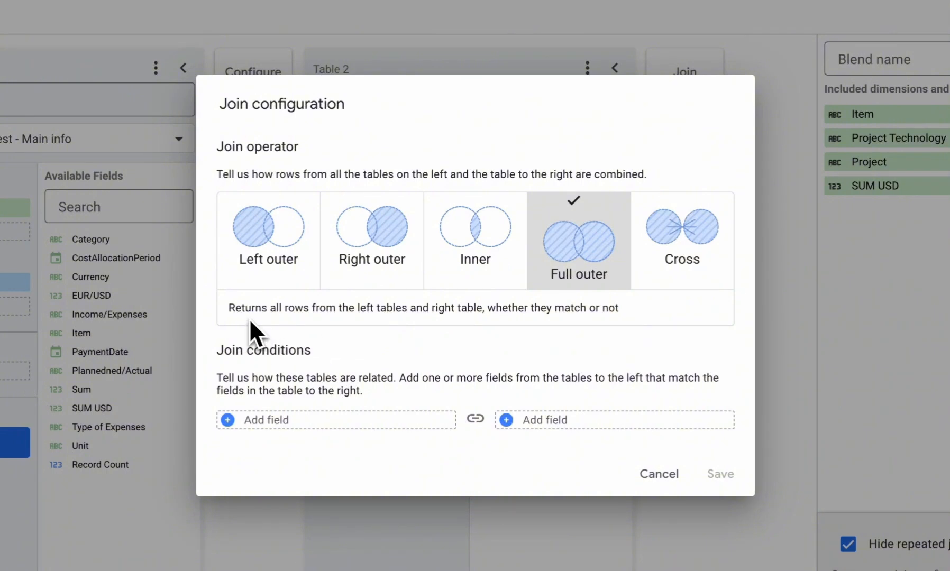
click(679, 261)
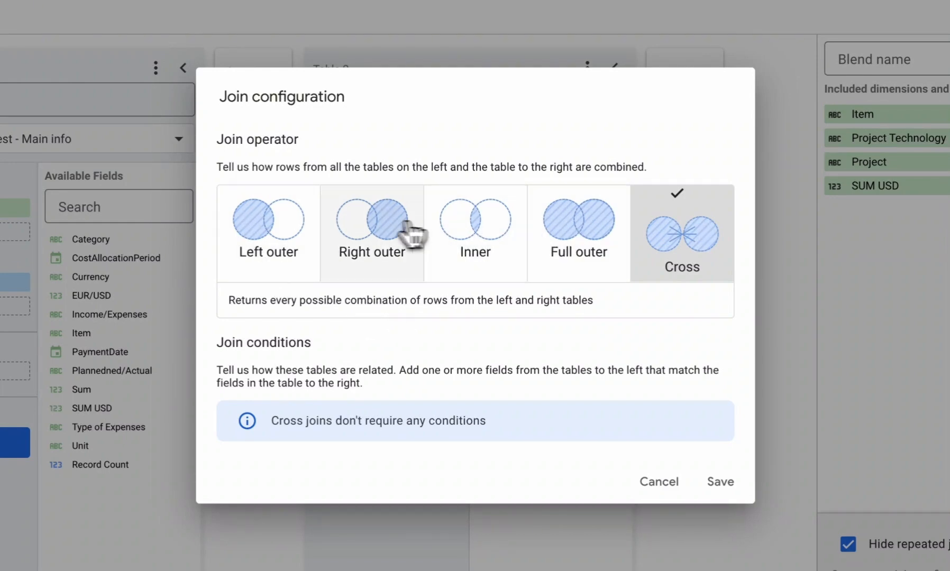
click(254, 267)
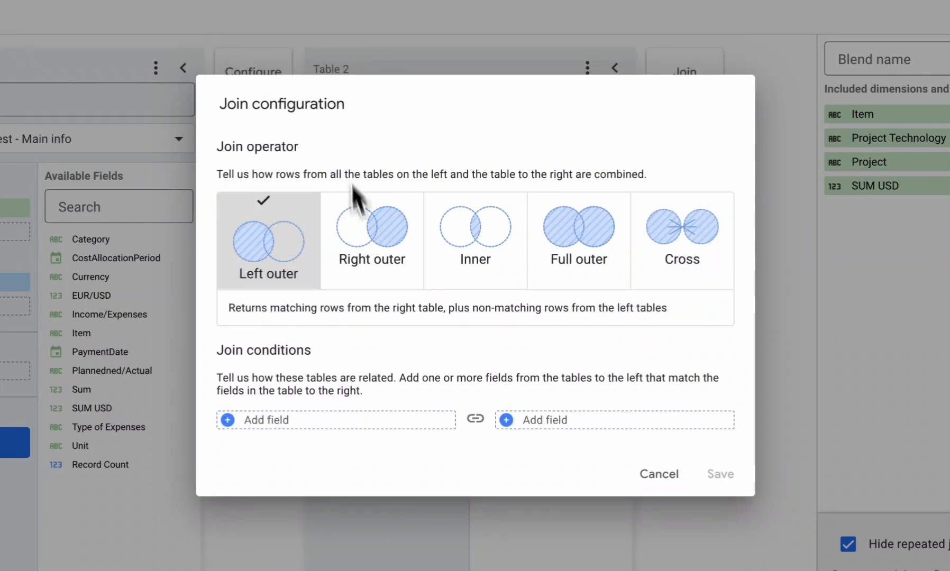
Set the join condition to match Item from Table 1 with Project from Table 2, and save the join
click(379, 423)
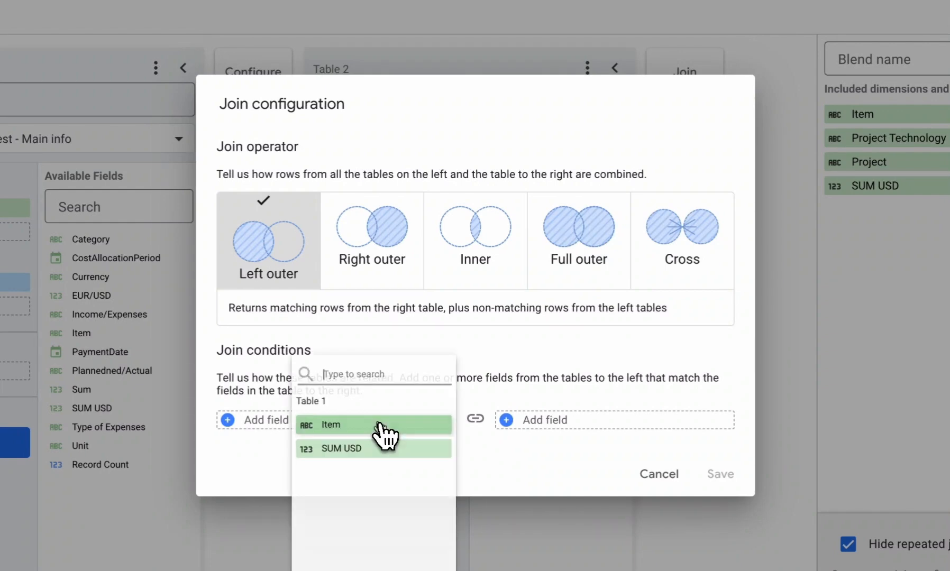
click(370, 425)
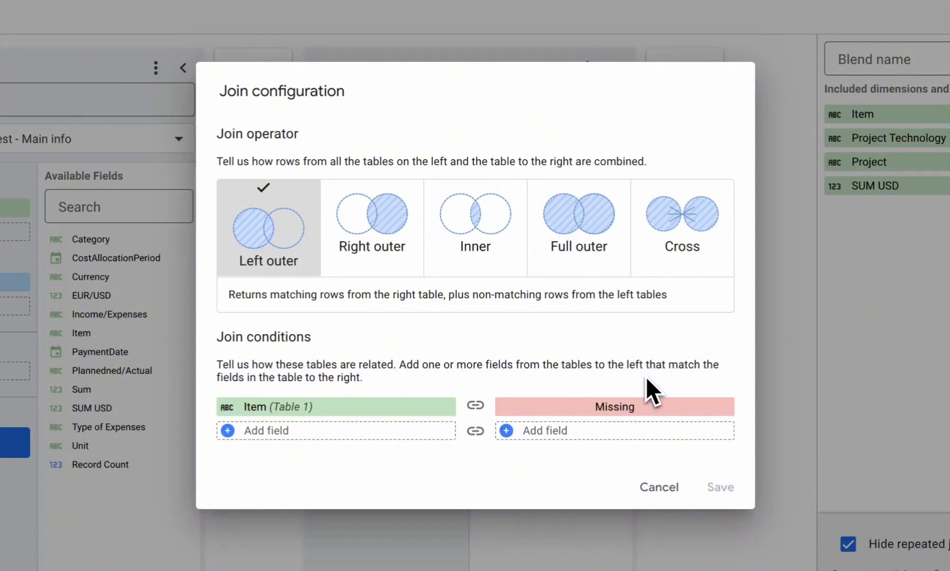
click(614, 411)
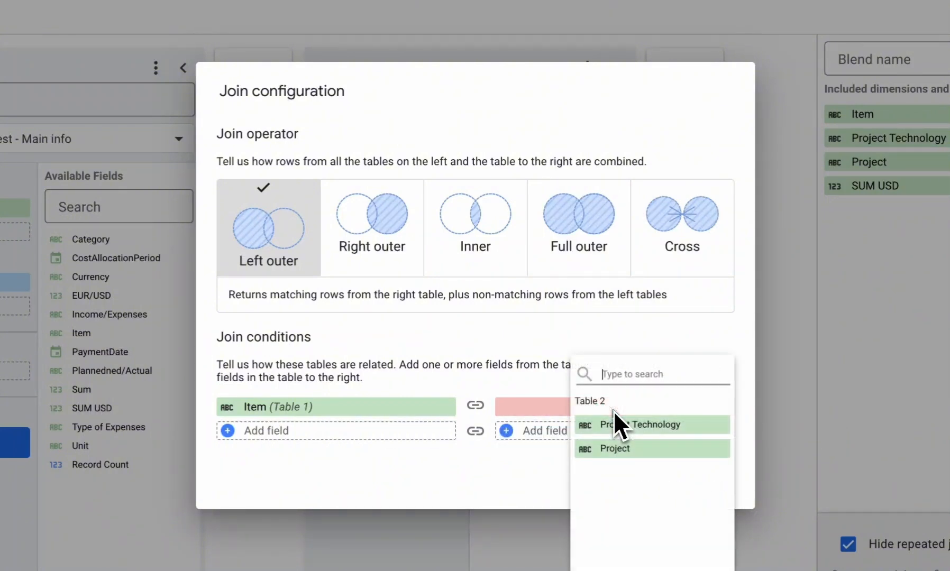
click(646, 449)
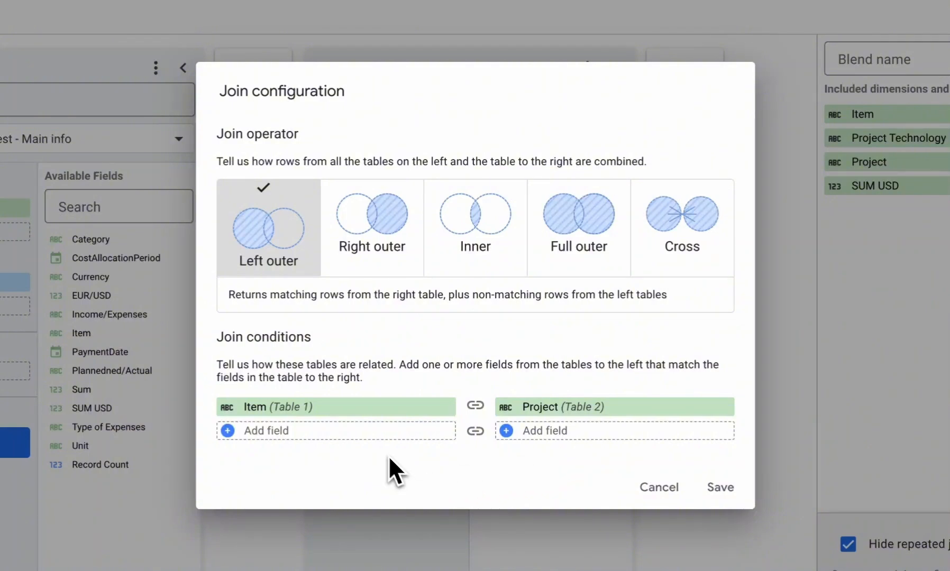
click(721, 487)
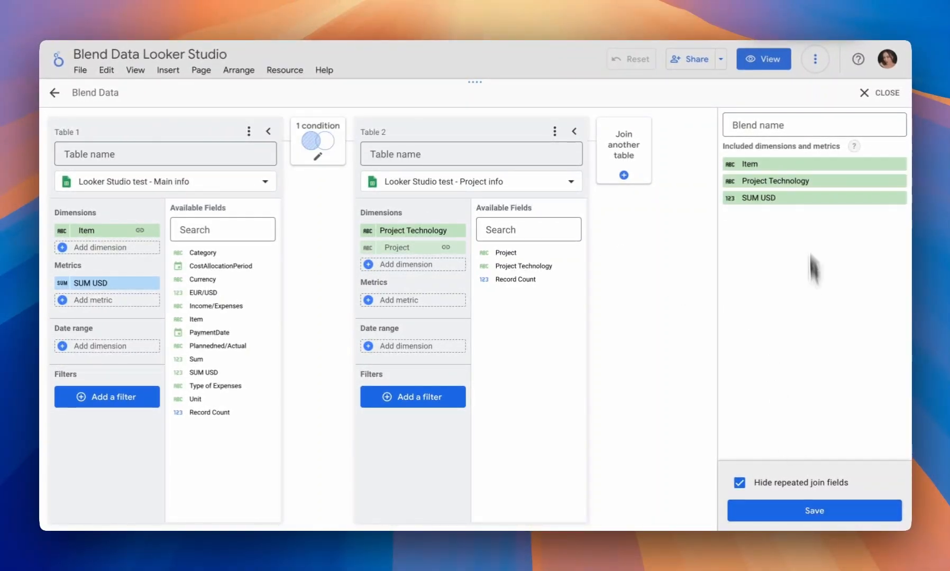
Save the blend without a name and return to the report
click(766, 125)
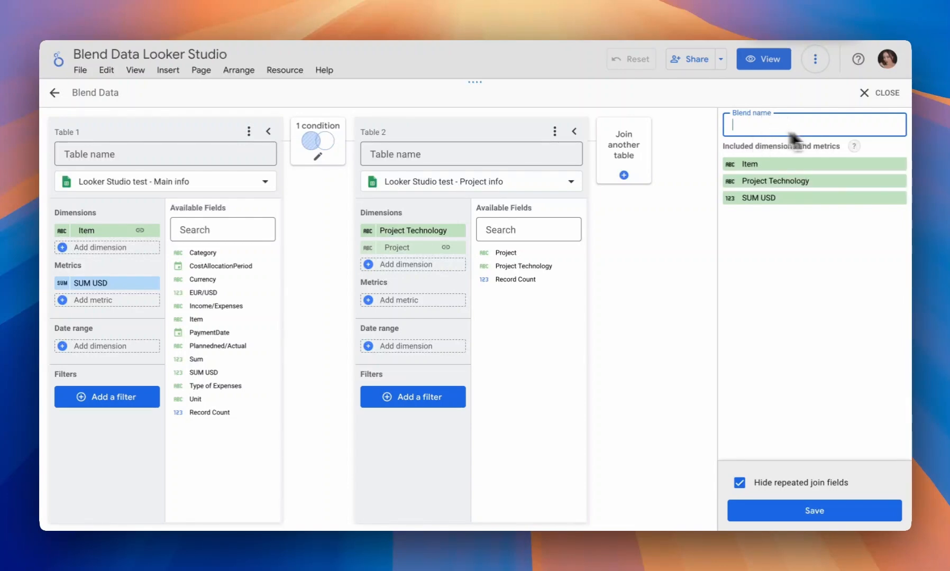
click(806, 375)
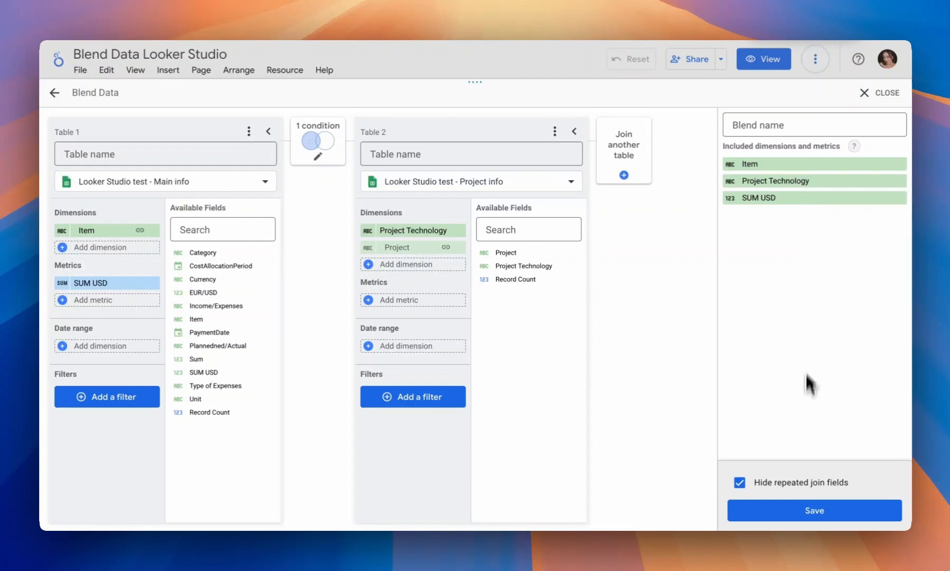
click(790, 514)
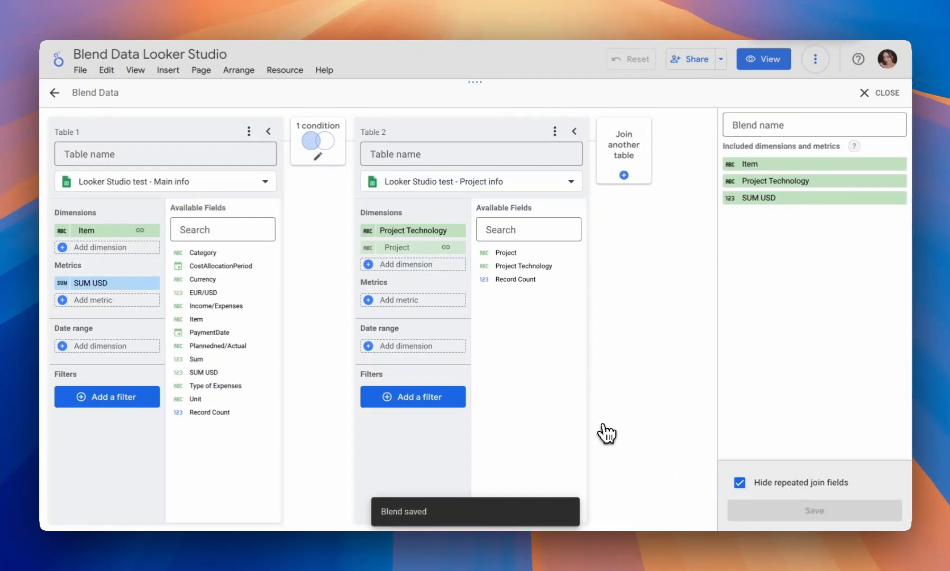
click(874, 105)
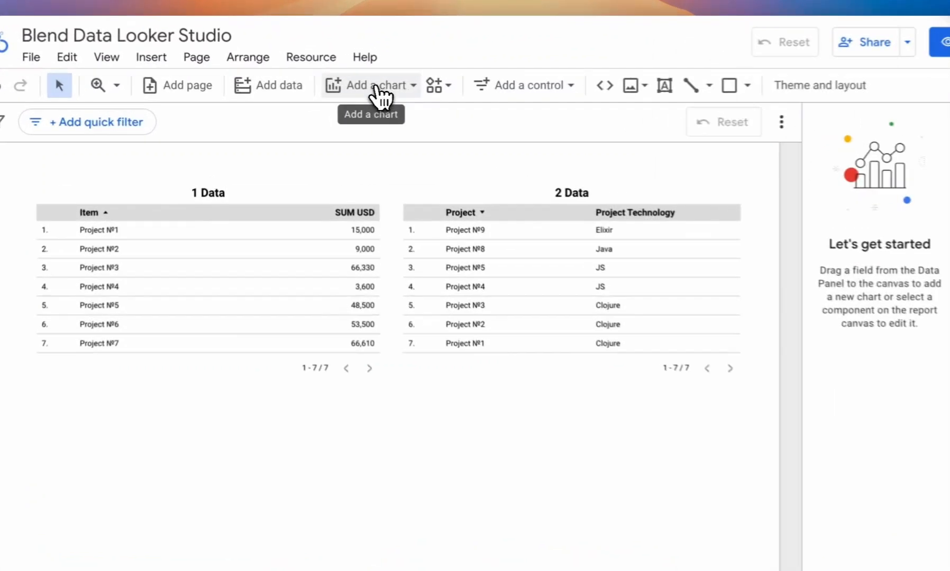
Add a table chart below the two existing tables, widen it and centre it on the page
click(376, 89)
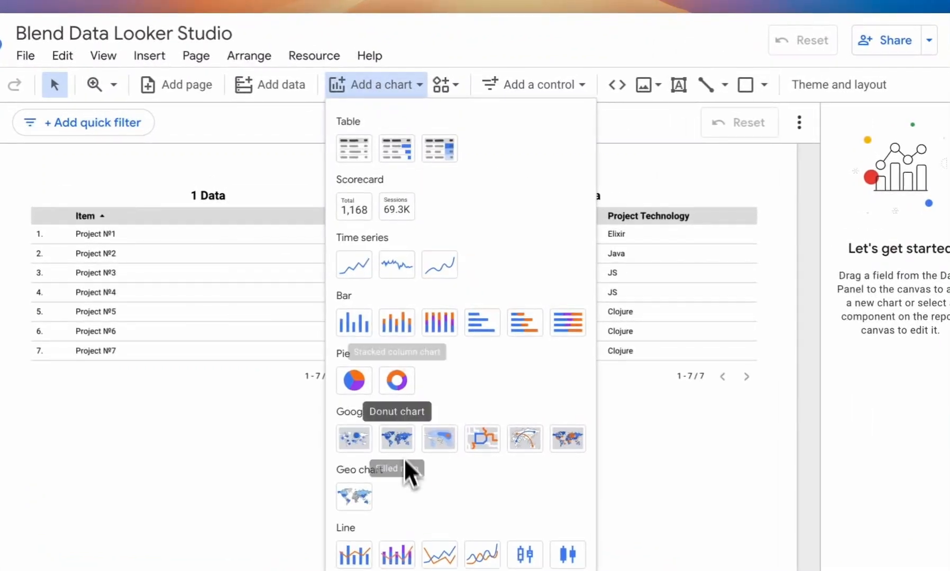
click(351, 155)
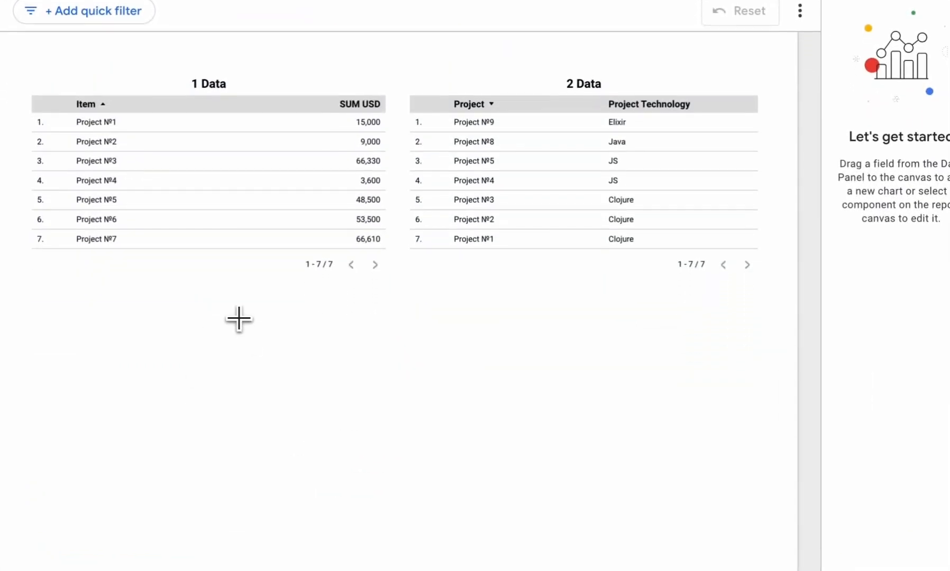
click(238, 319)
scroll(407, 399, down, 1)
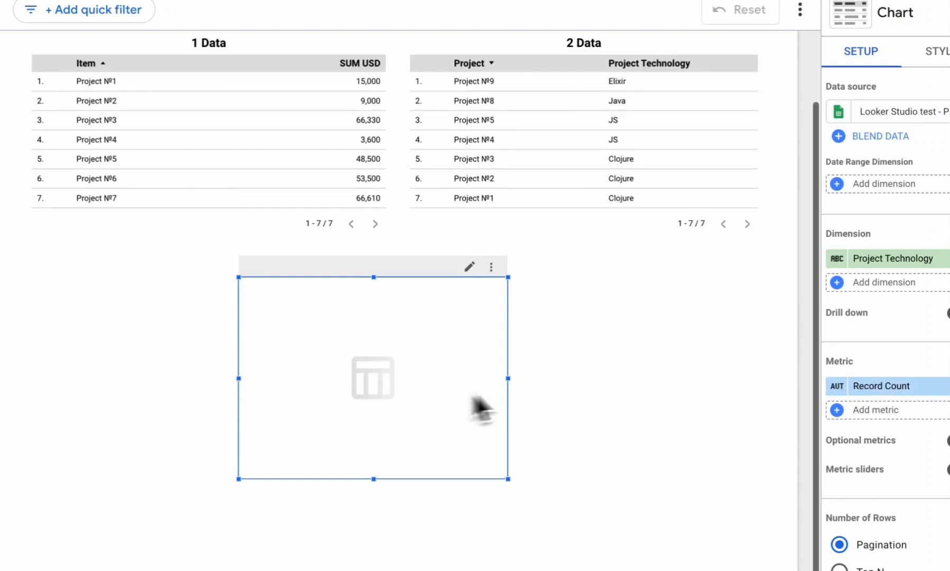
drag(510, 379, 671, 382)
drag(610, 393, 581, 385)
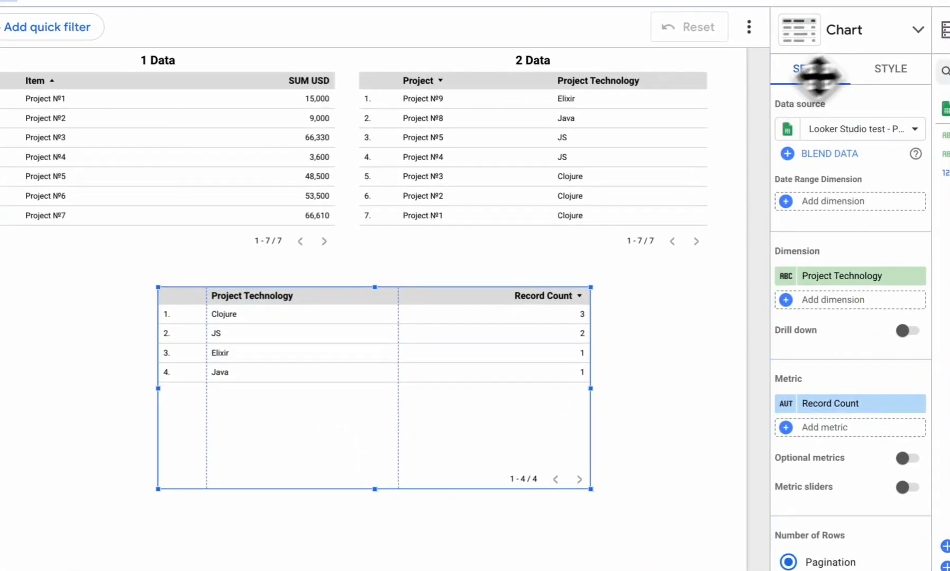
Set the new table's data source to Blended Data and nudge the table slightly upward
click(848, 133)
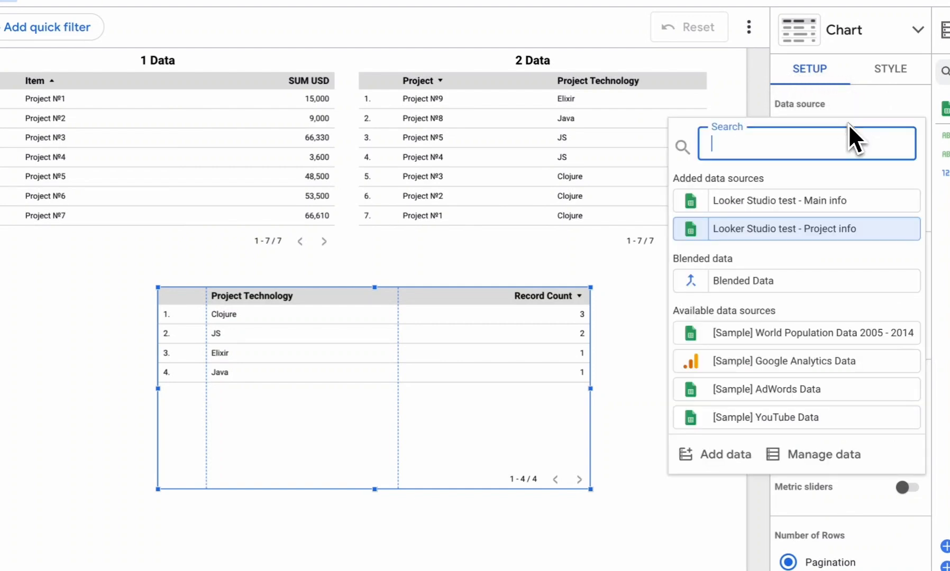
click(800, 291)
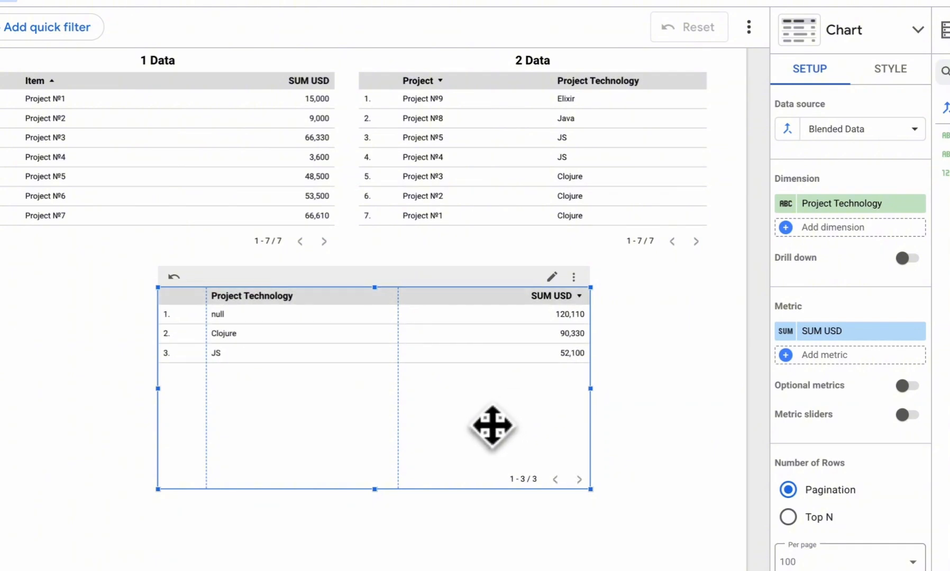
mouse_move(491, 426)
mouse_down()
mouse_move(486, 404)
mouse_move(496, 420)
mouse_up()
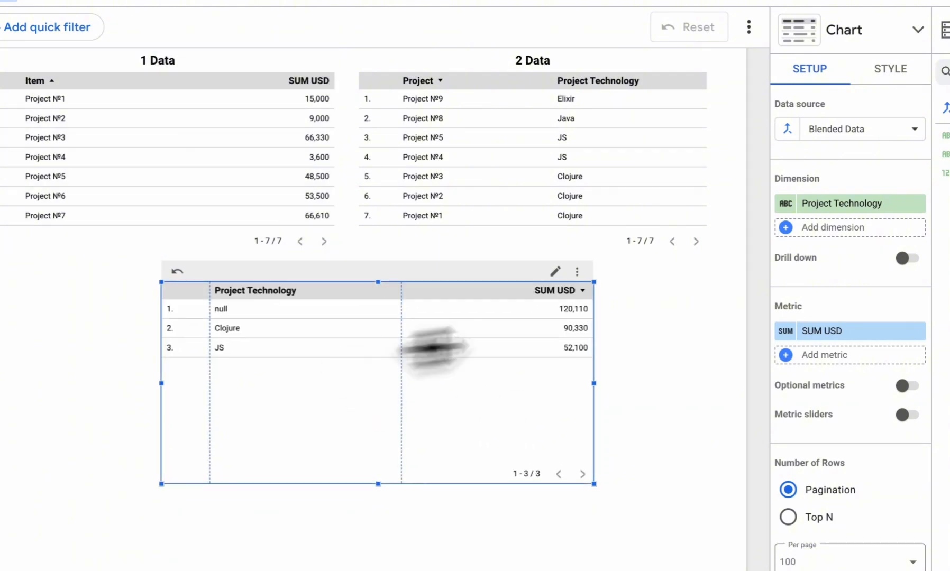
Add Item as a dimension of the blended table and place it before Project Technology
click(847, 228)
click(804, 284)
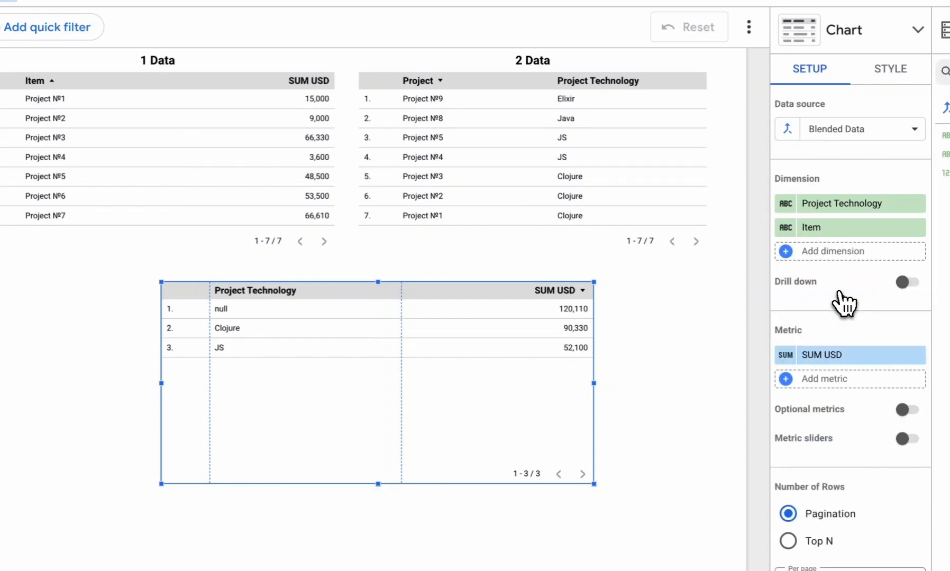
drag(856, 235, 853, 201)
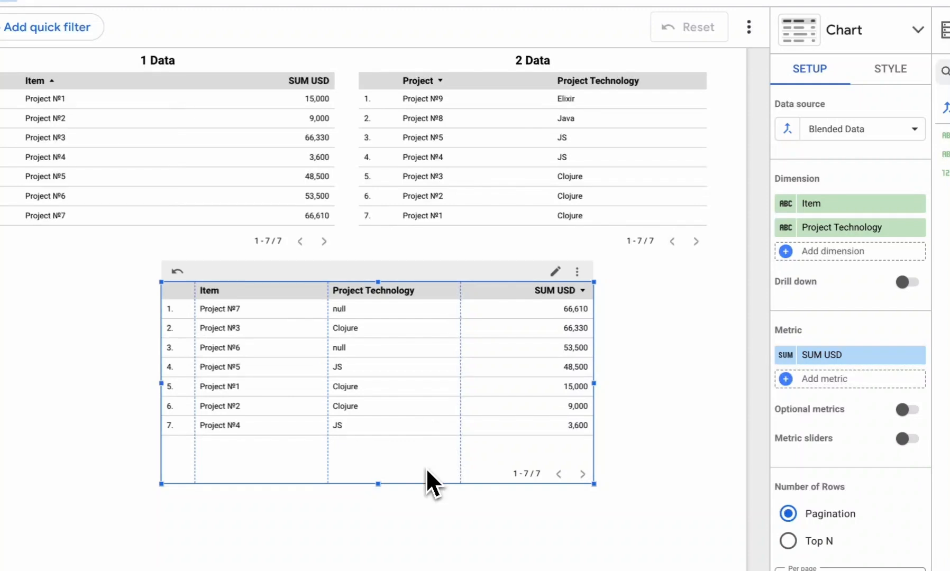
scroll(426, 468, up, 1)
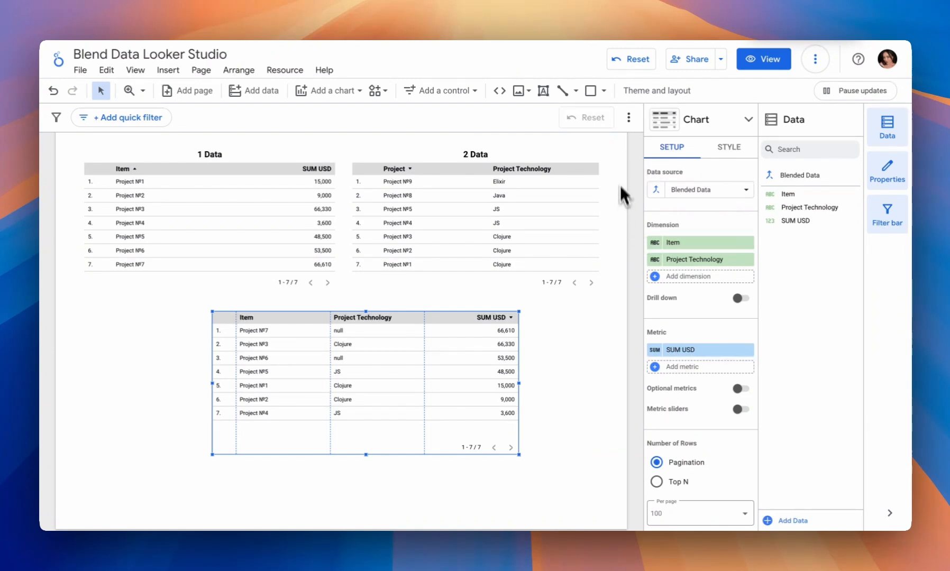
Edit the blend to use a Right outer join between the two tables, save it and return to the report
click(656, 190)
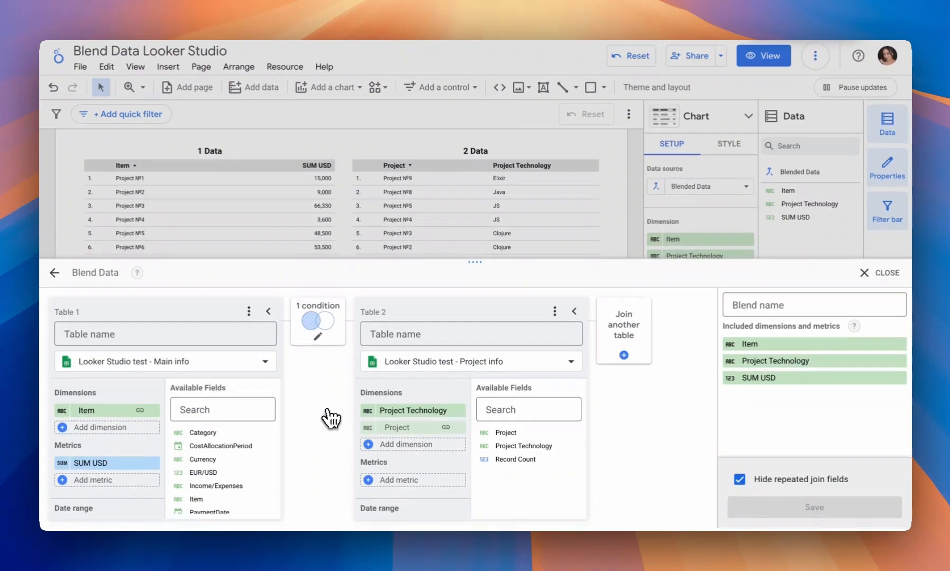
click(319, 336)
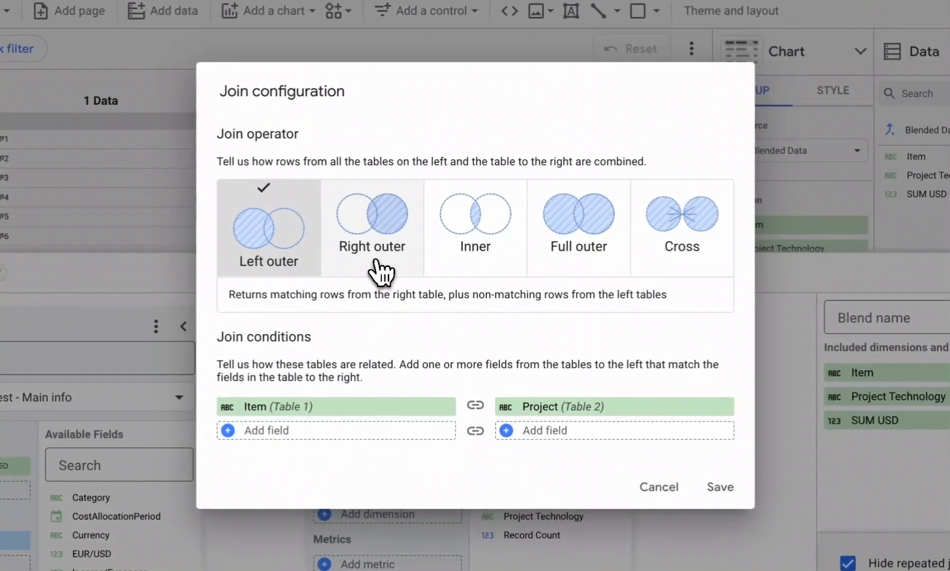
click(389, 269)
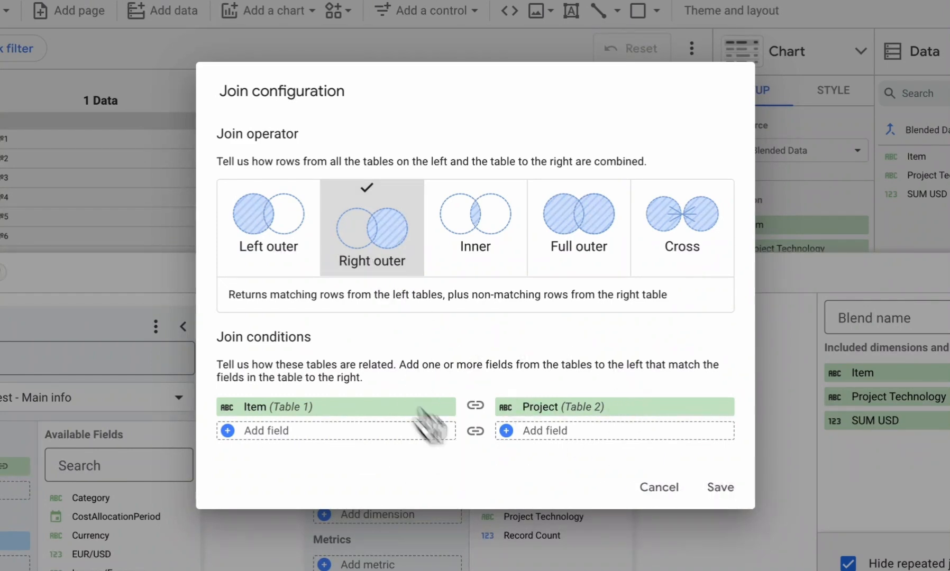
click(719, 489)
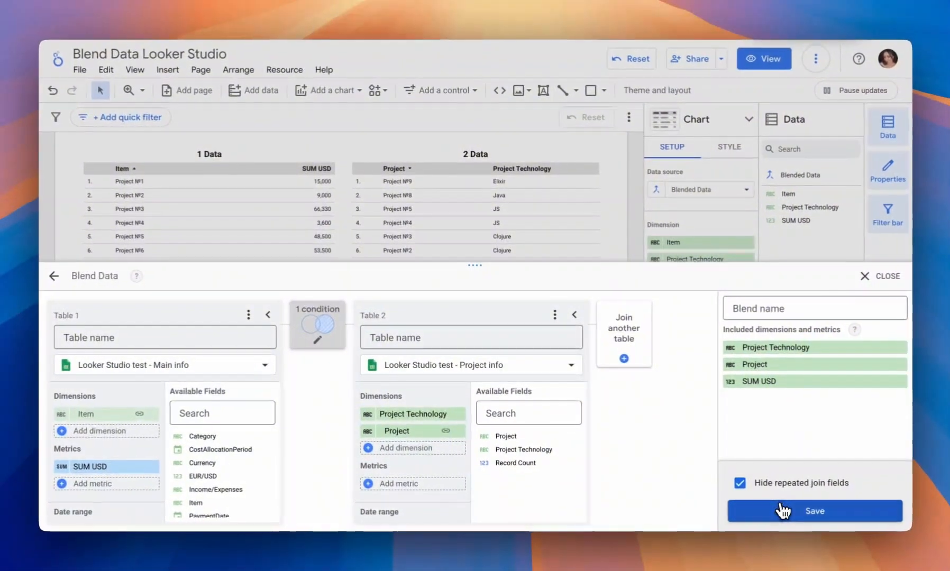
click(779, 512)
click(876, 278)
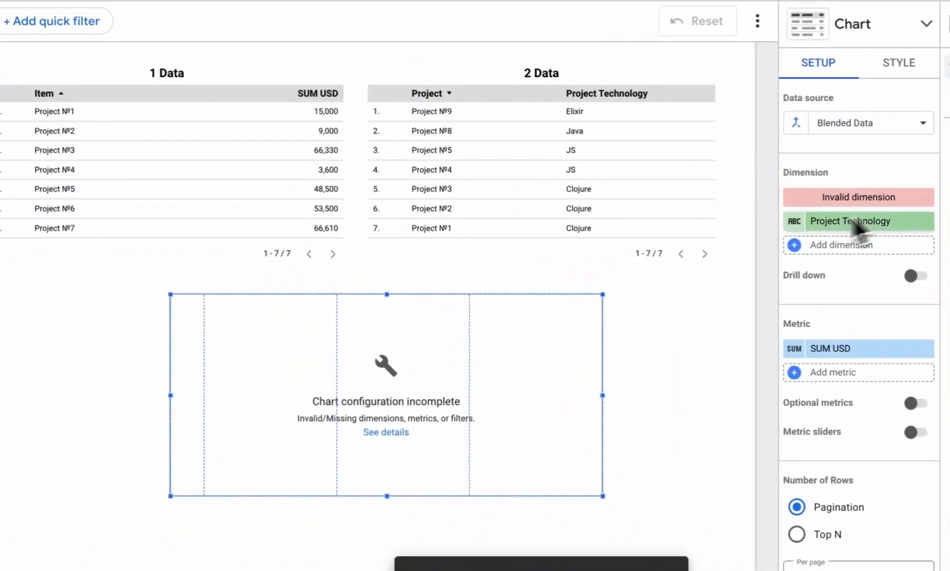
Replace the blended table's invalid dimension with Project and sort the table by Project in ascending order
click(871, 198)
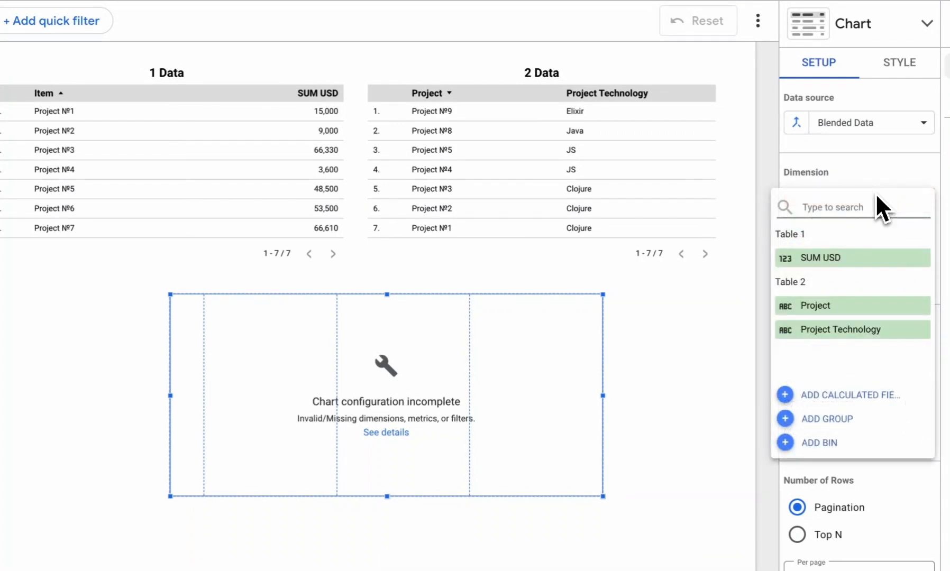
click(859, 312)
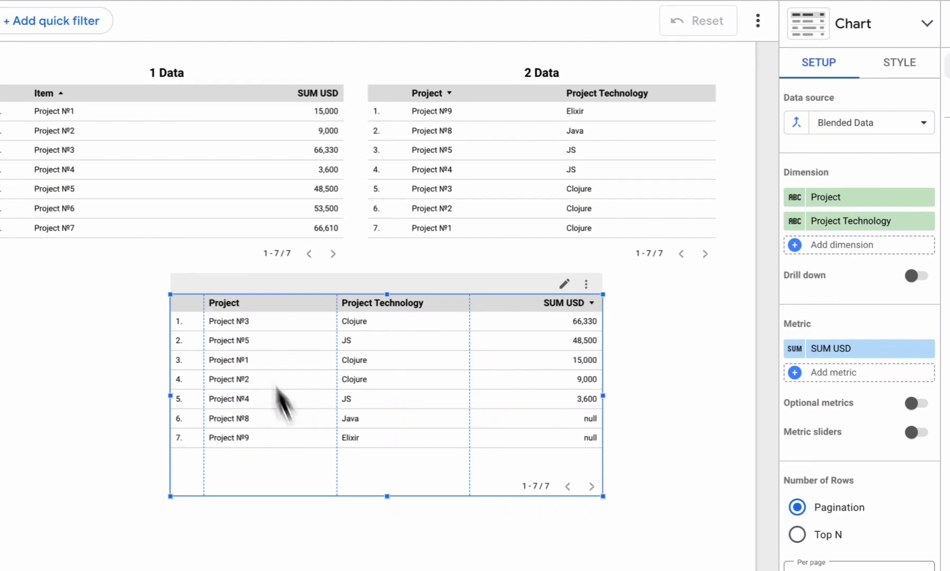
scroll(881, 426, down, 5)
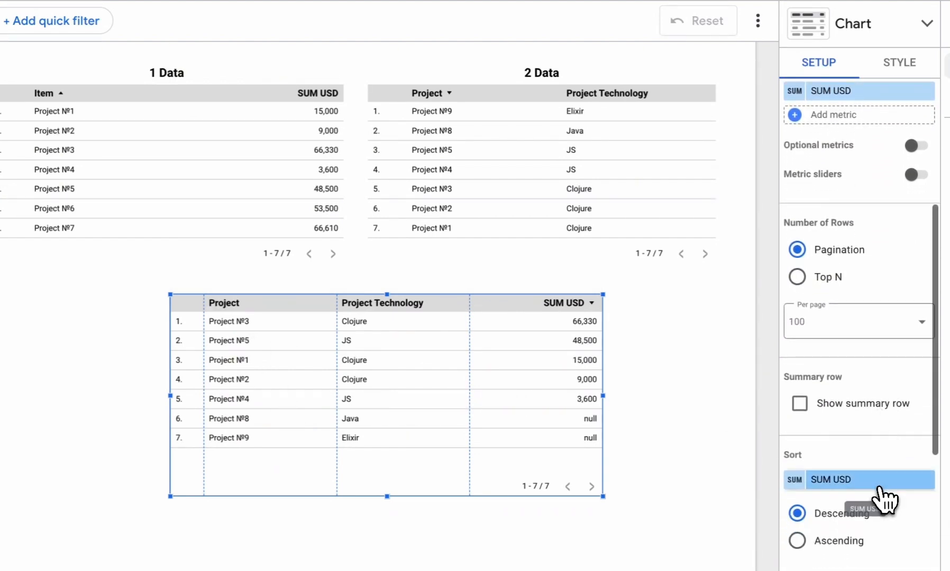
click(877, 482)
click(841, 420)
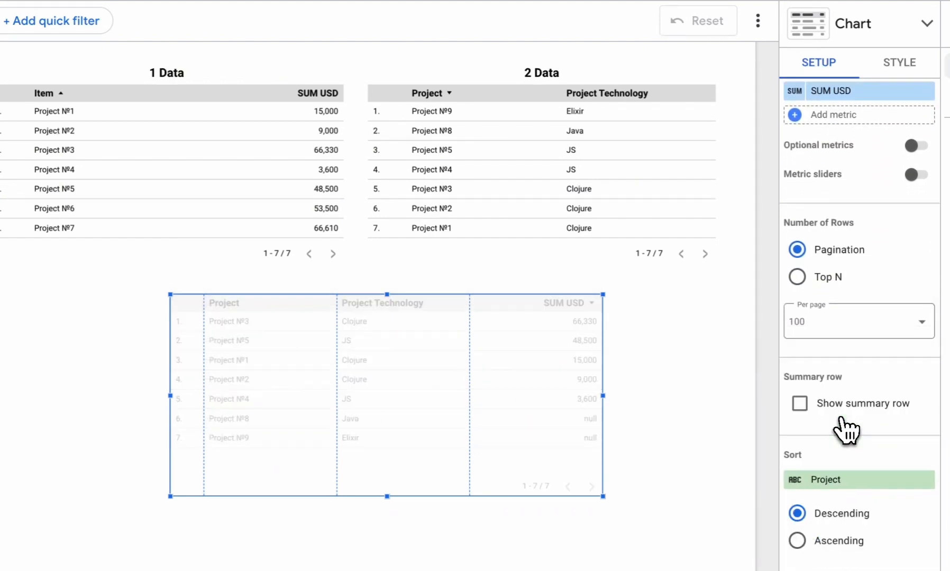
click(242, 304)
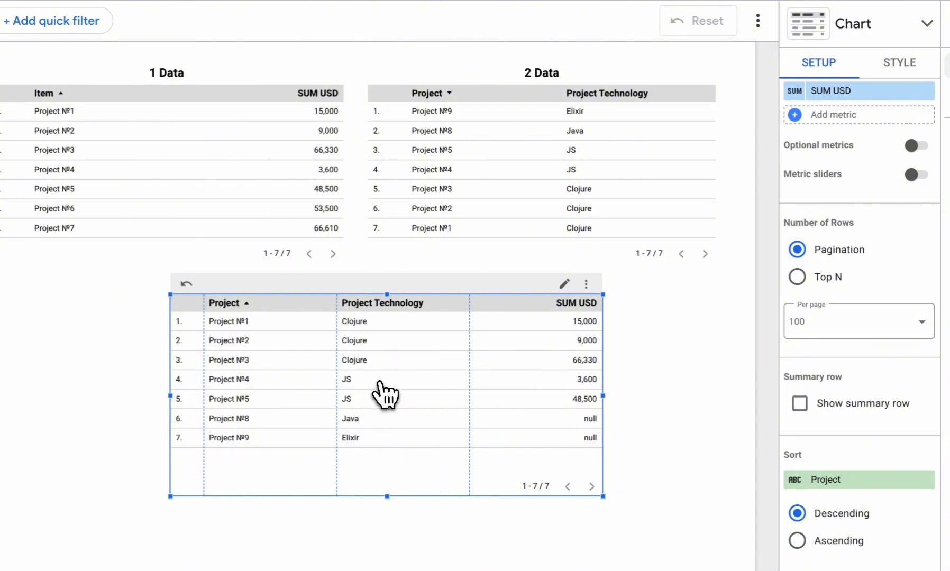
Change the blend's join operator to Inner, save the blend, and replace the table's invalid dimension with Item
scroll(822, 106, up, 2)
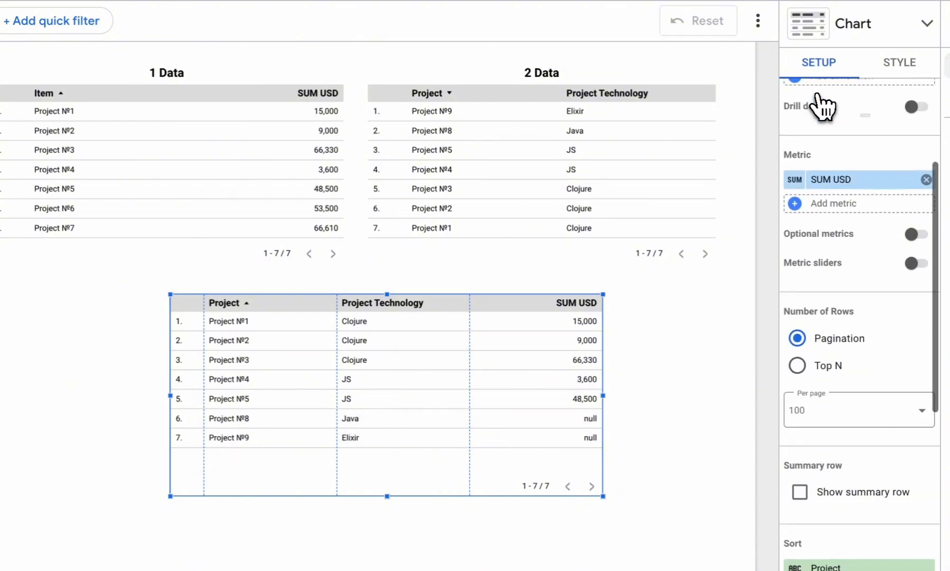
scroll(822, 106, up, 5)
click(759, 121)
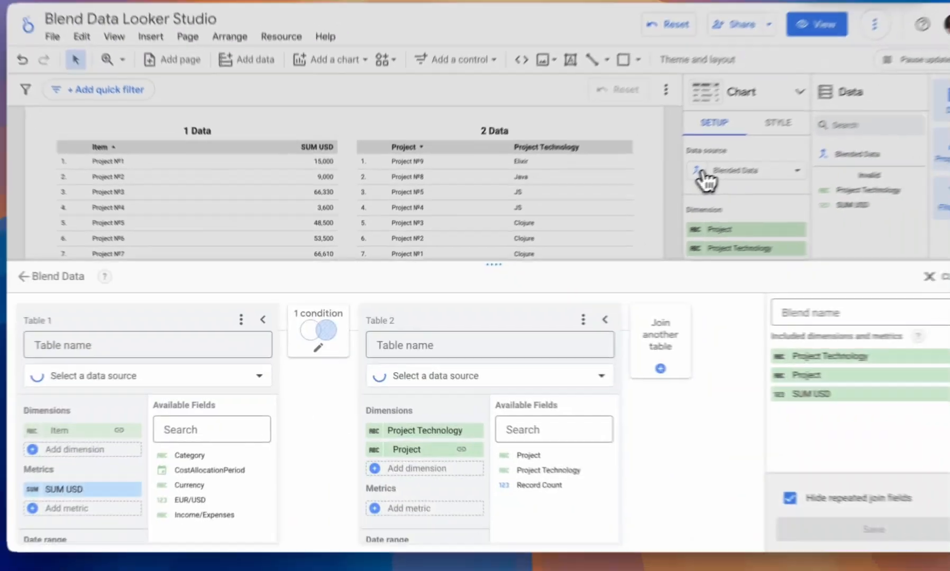
click(324, 341)
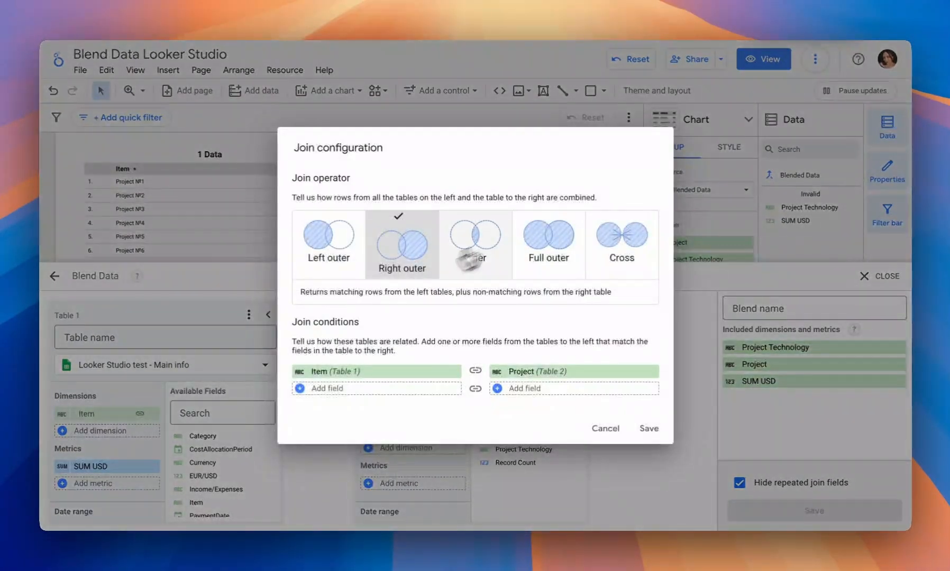
click(488, 258)
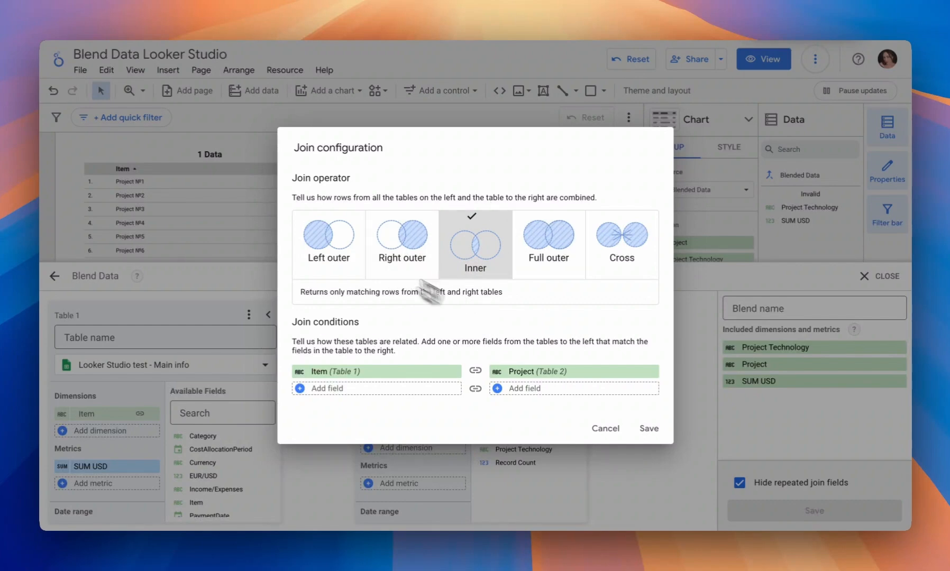
click(647, 428)
click(770, 508)
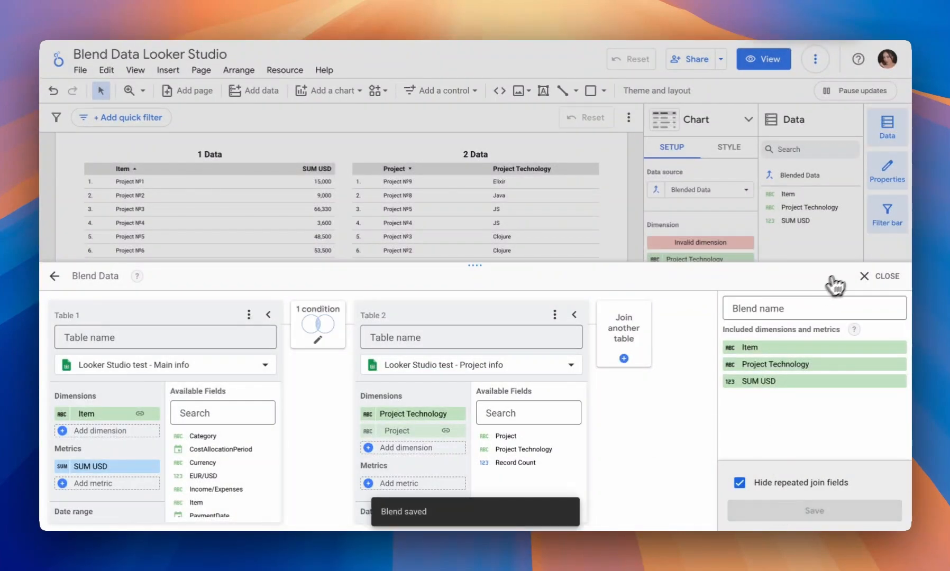
click(866, 281)
click(704, 222)
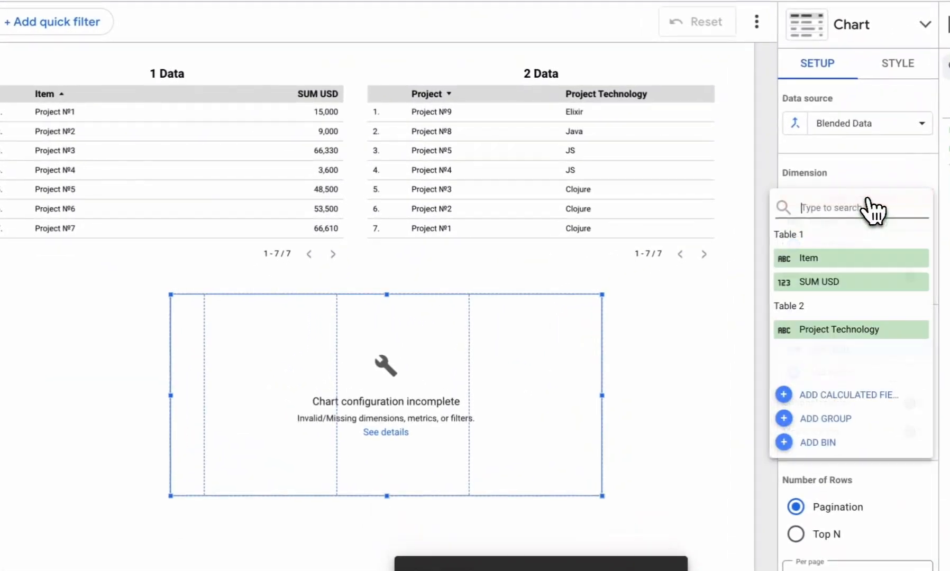
click(858, 259)
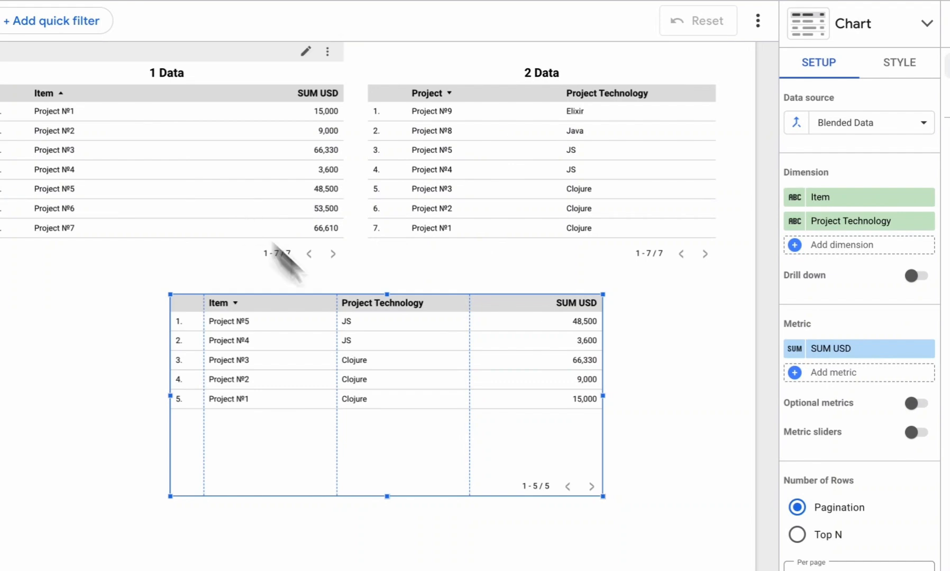
Change the blend's join operator to Full outer, save the blend and return to the report
click(796, 122)
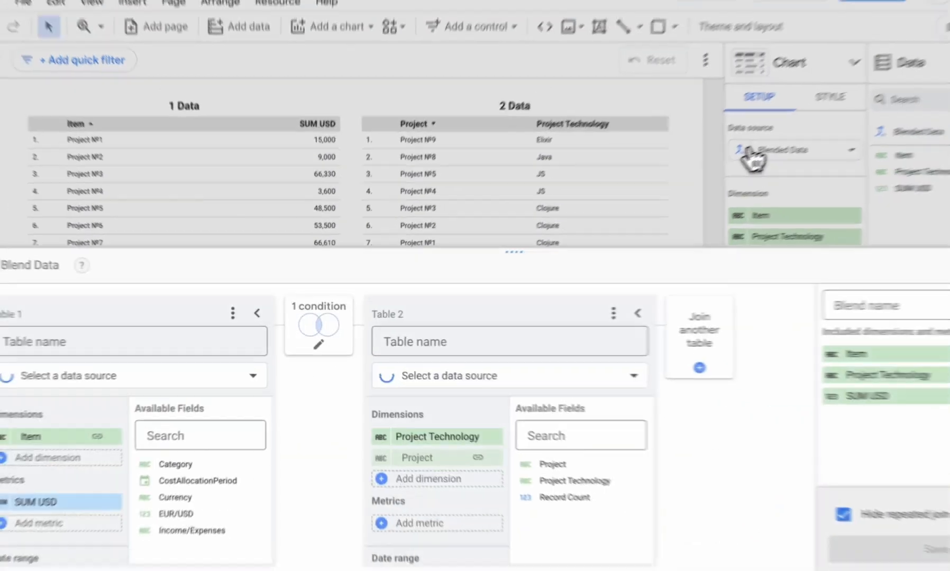
click(332, 314)
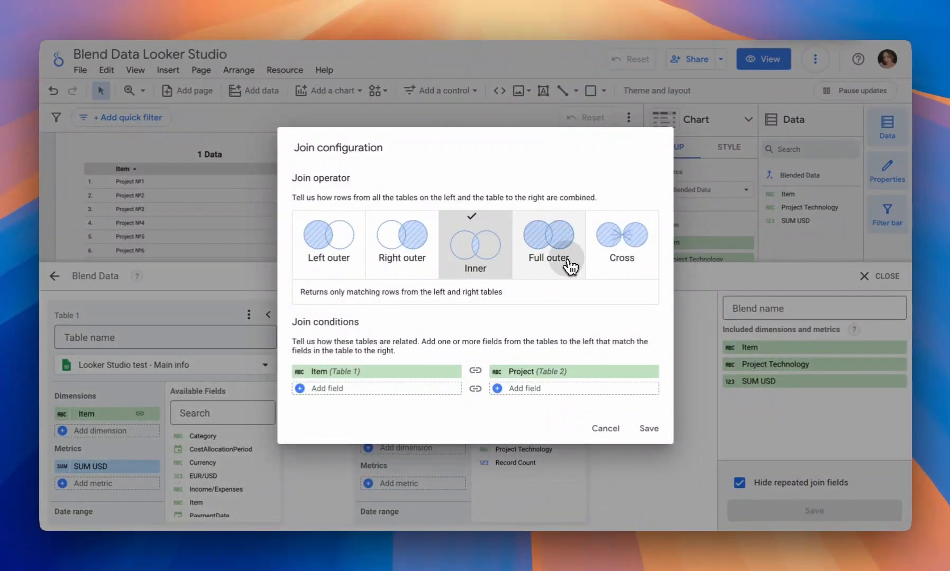
click(571, 268)
click(649, 430)
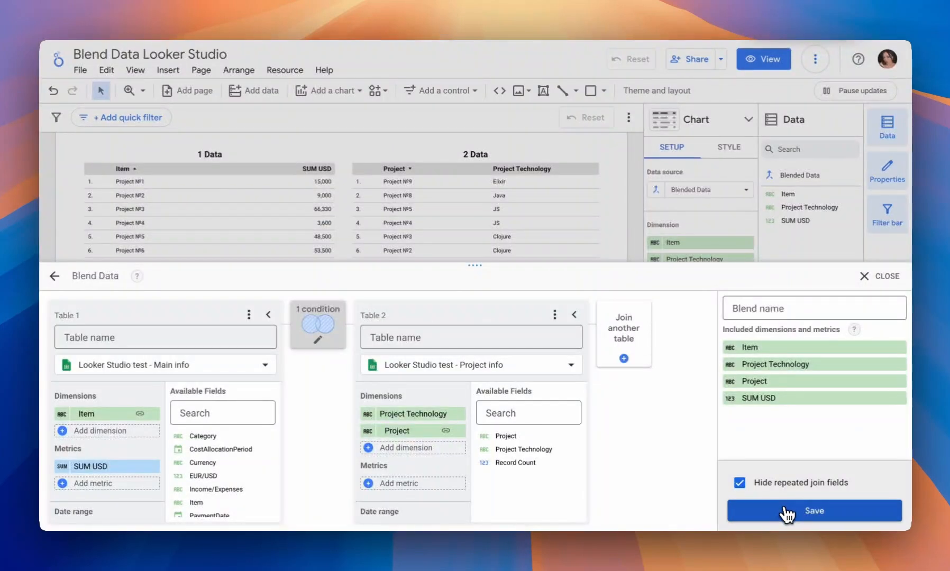
click(776, 509)
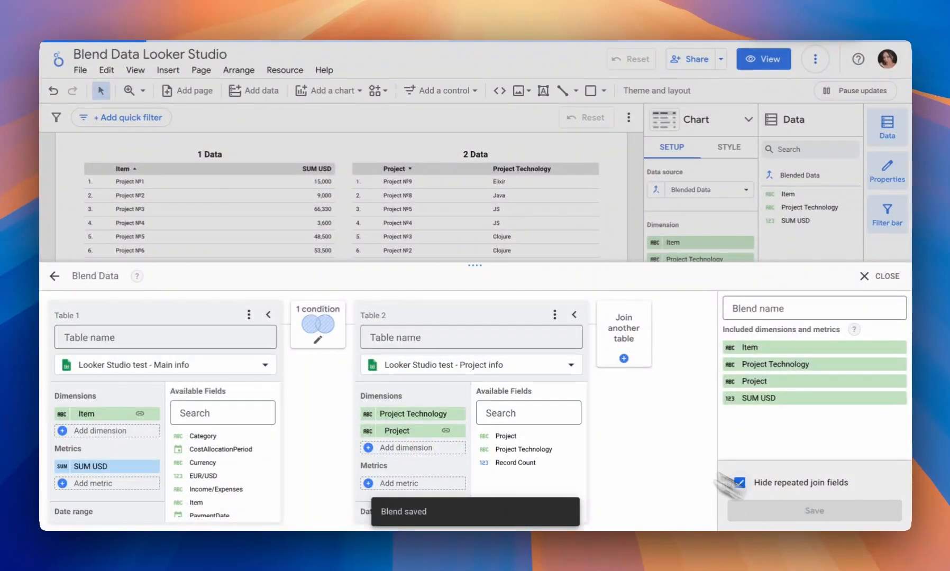
click(880, 279)
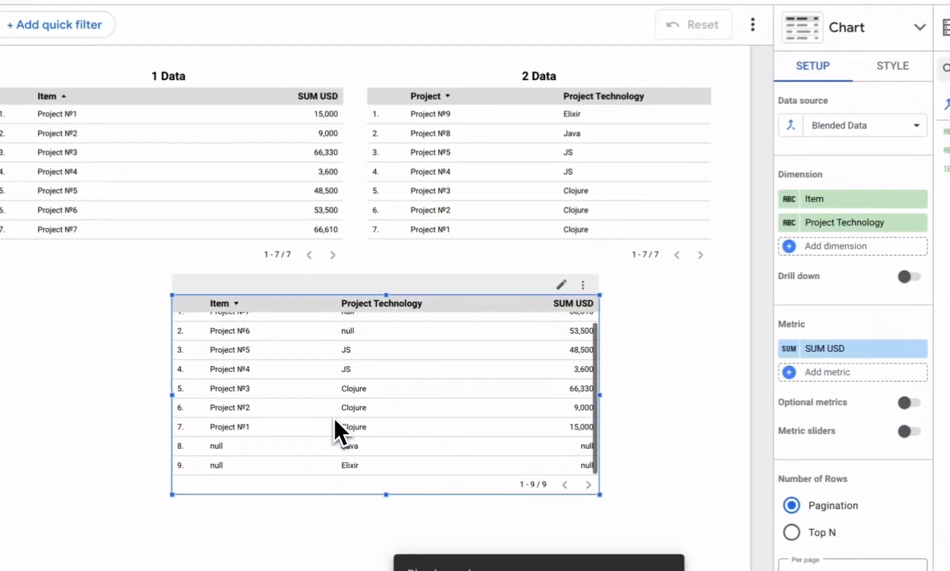
Examine all rows of the full outer blended table and compare them with the two source tables above
scroll(312, 381, up, 1)
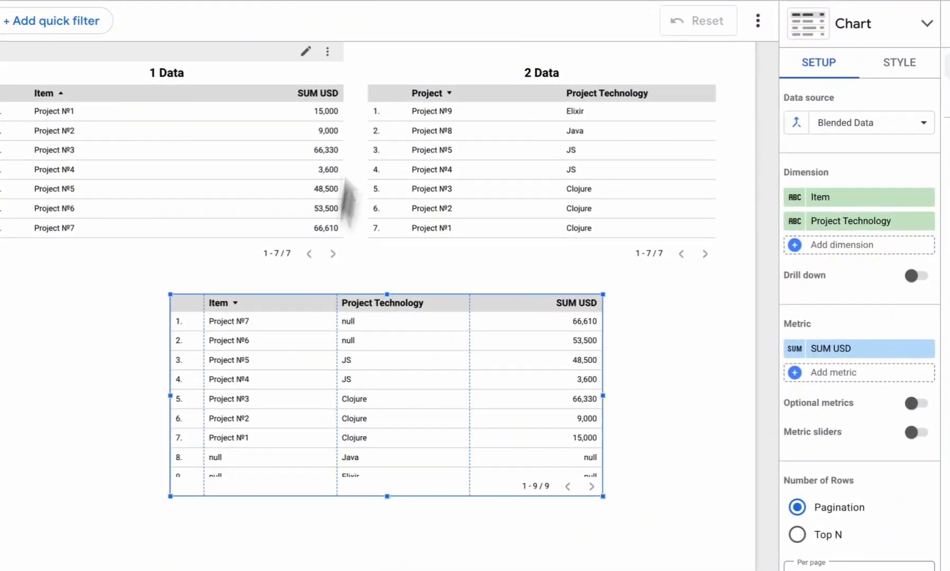
scroll(273, 476, down, 1)
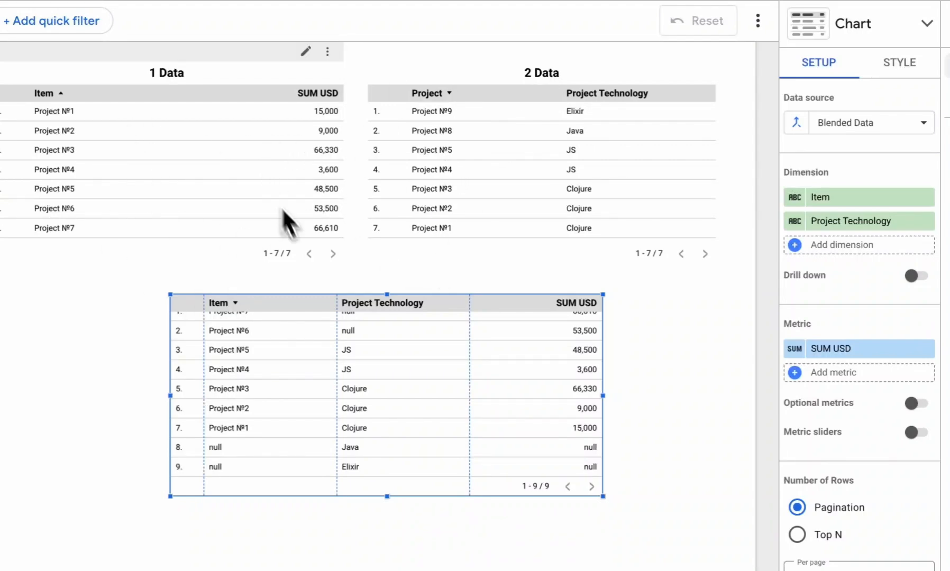
scroll(318, 427, up, 1)
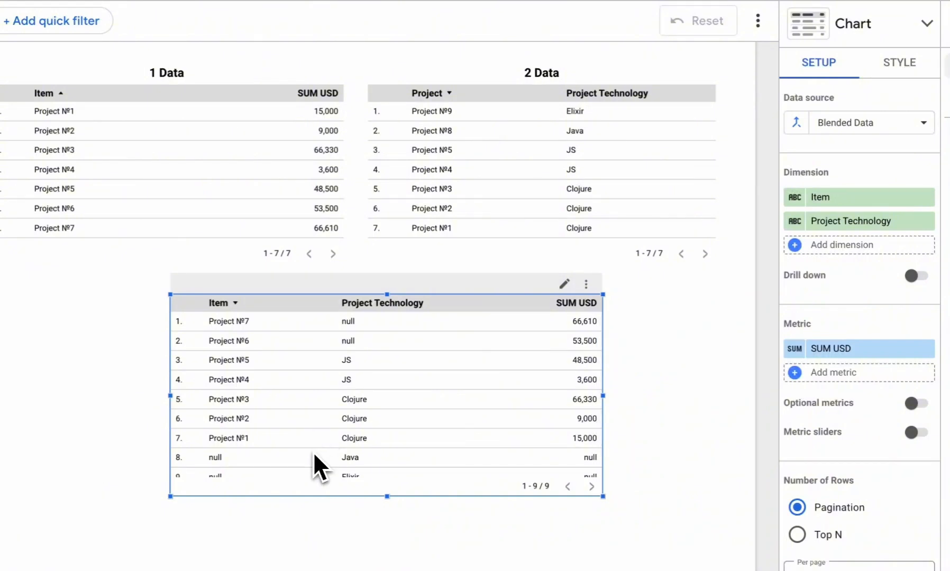
scroll(313, 453, down, 1)
scroll(313, 452, up, 1)
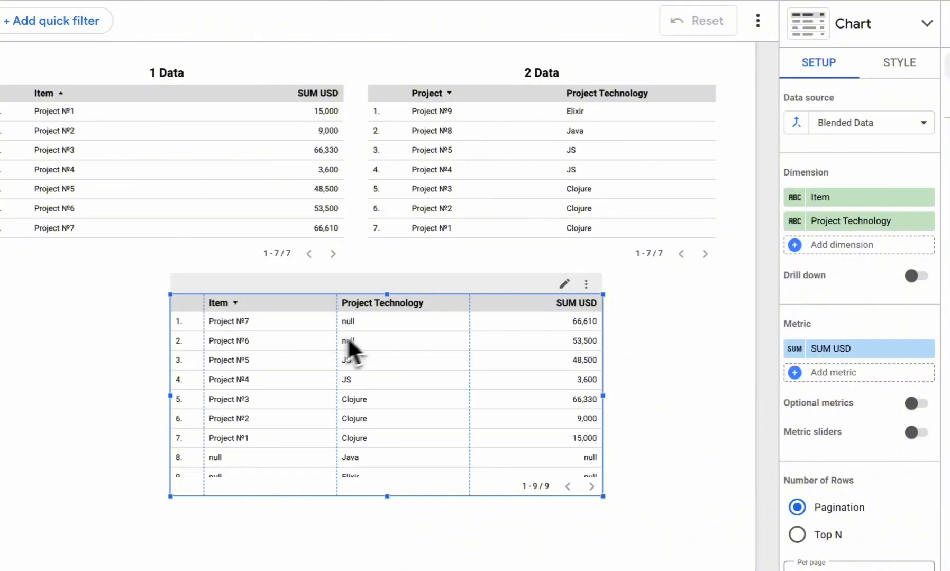
scroll(400, 395, down, 1)
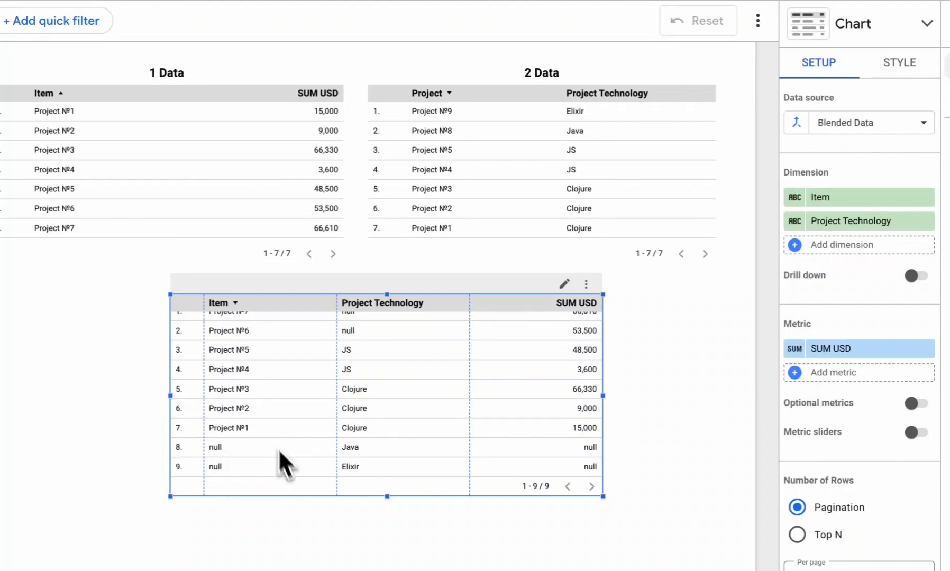
scroll(281, 460, up, 1)
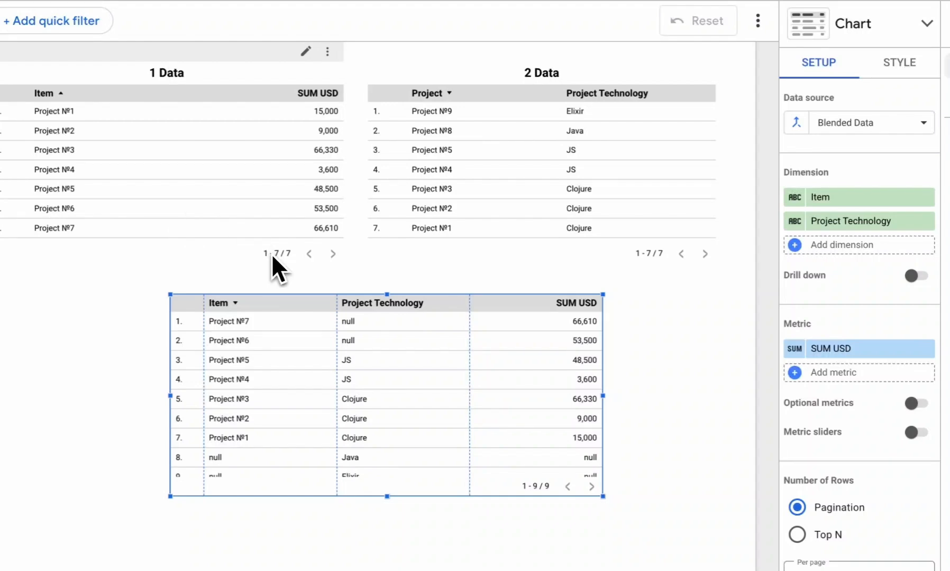
scroll(272, 254, up, 1)
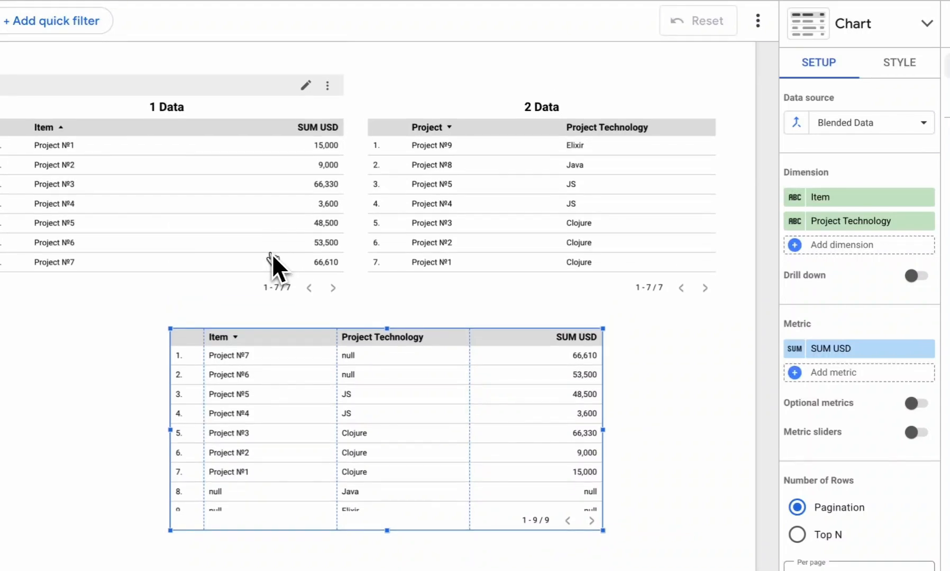